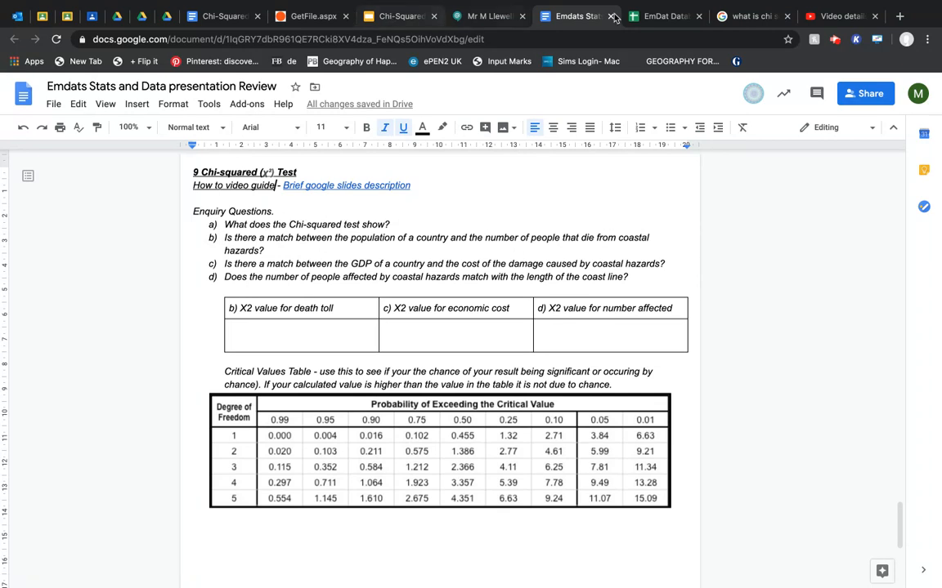
Switch to the EmDat Database spreadsheet and examine the continents' coastal hazard figures for deaths, injured, affected, homeless and total damage.
left_click(649, 16)
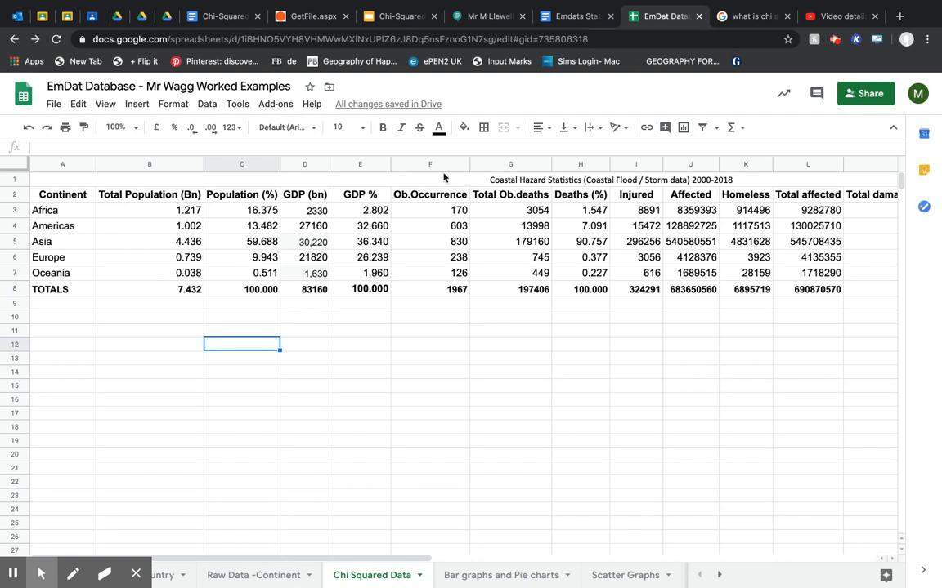
left_click(668, 180)
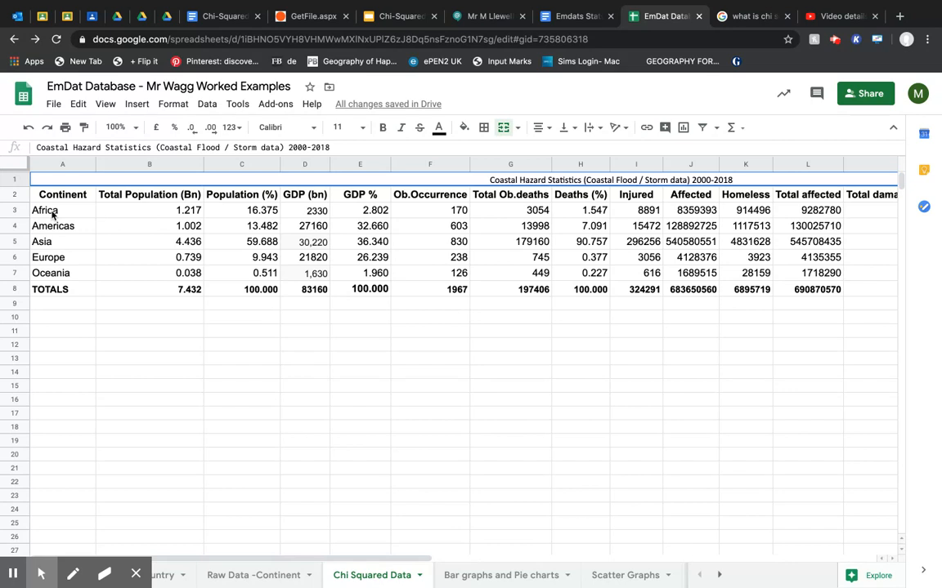
left_click_drag(52, 214, 62, 270)
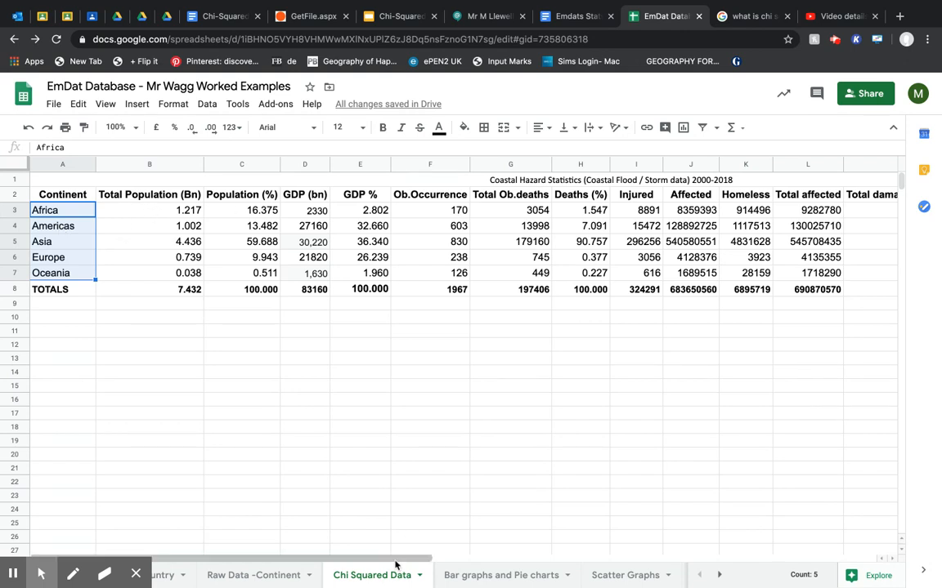
left_click_drag(395, 560, 434, 557)
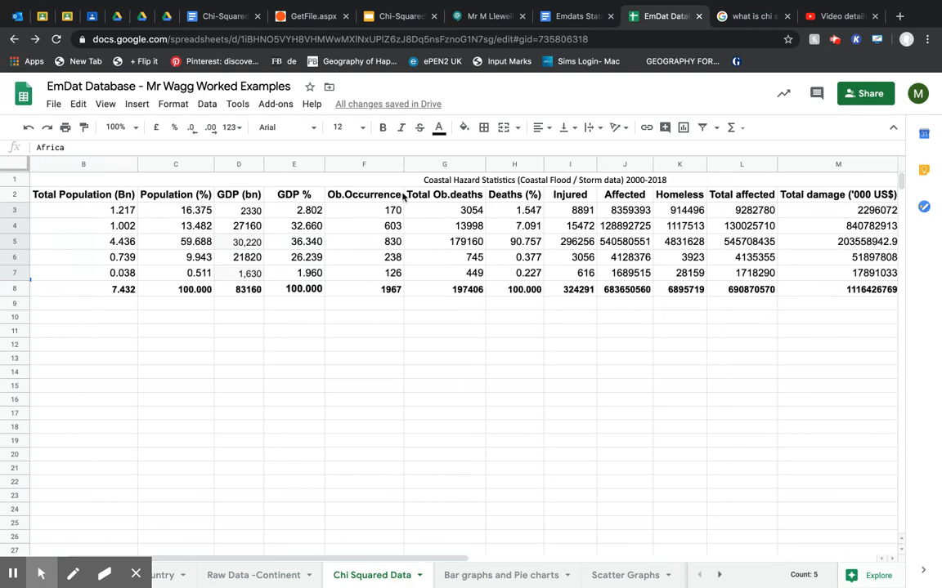
left_click_drag(442, 195, 463, 288)
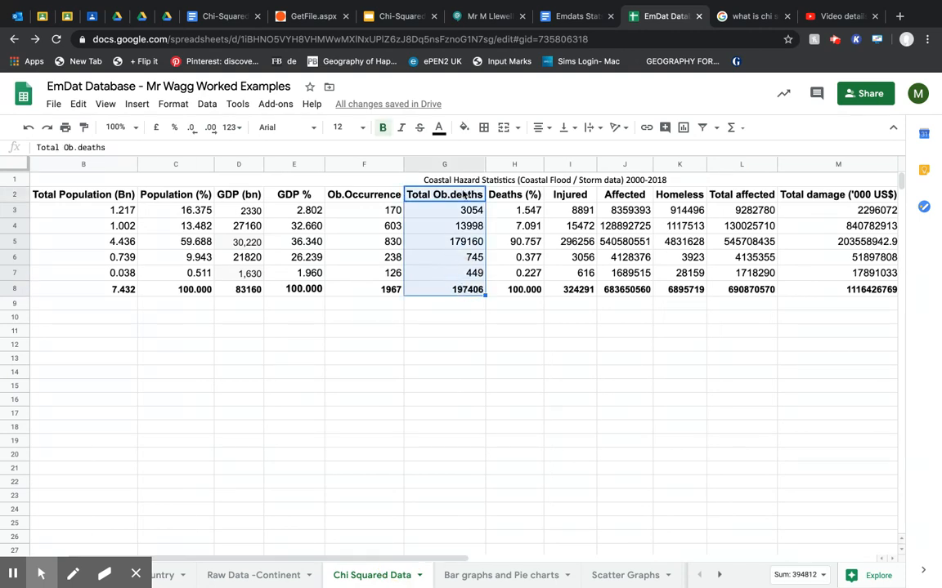
left_click_drag(570, 195, 579, 289)
left_click_drag(614, 194, 626, 273)
left_click(672, 196)
left_click_drag(672, 196, 679, 289)
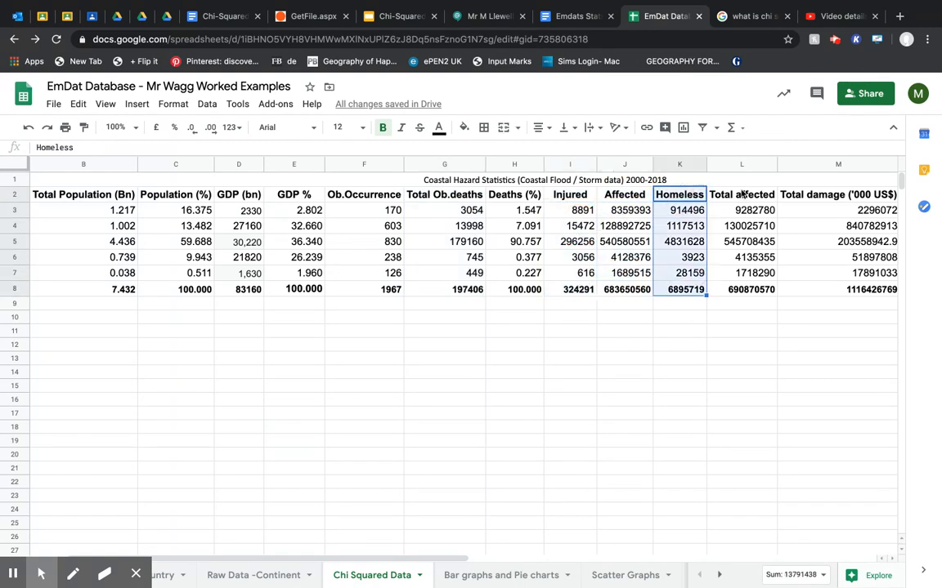
left_click_drag(742, 194, 753, 263)
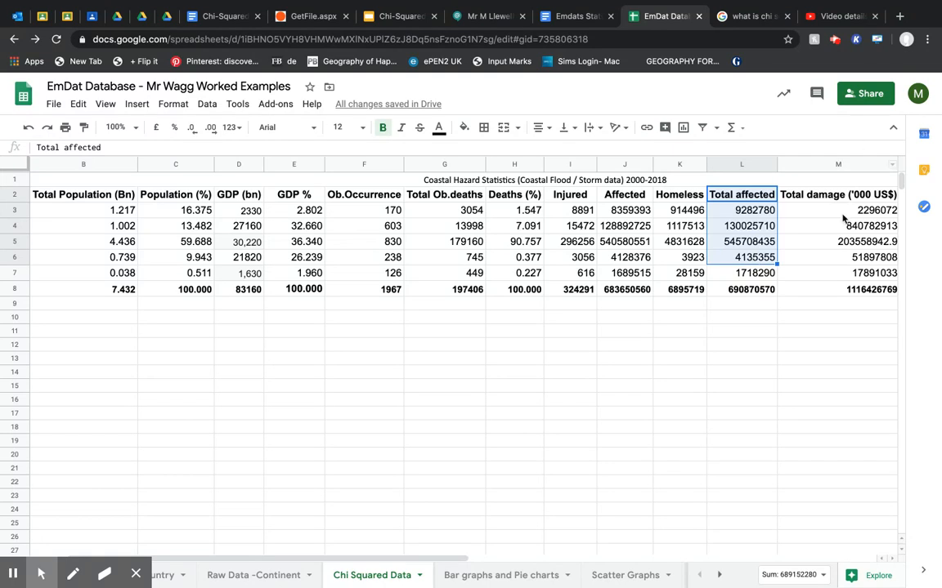
left_click_drag(838, 196, 856, 284)
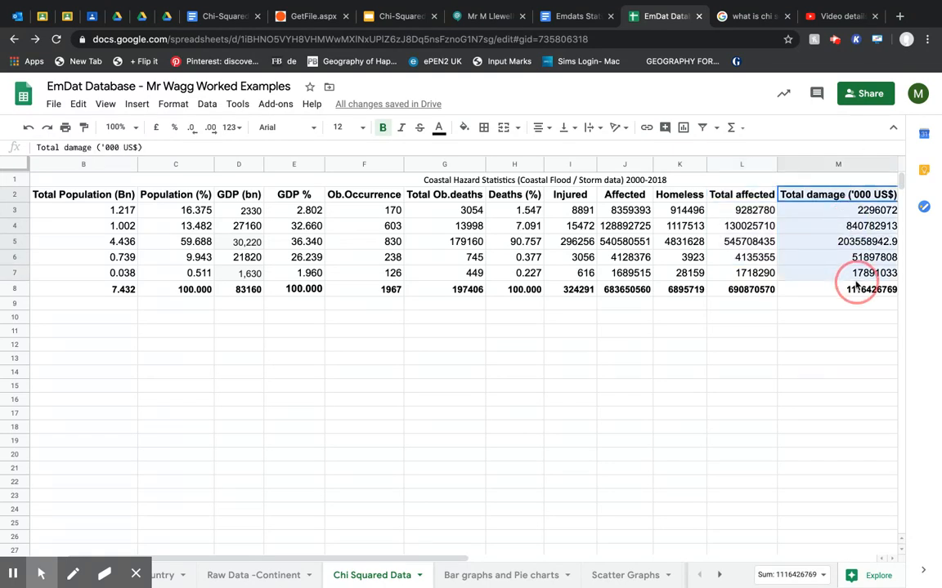
left_click_drag(734, 211, 744, 274)
left_click_drag(444, 560, 400, 561)
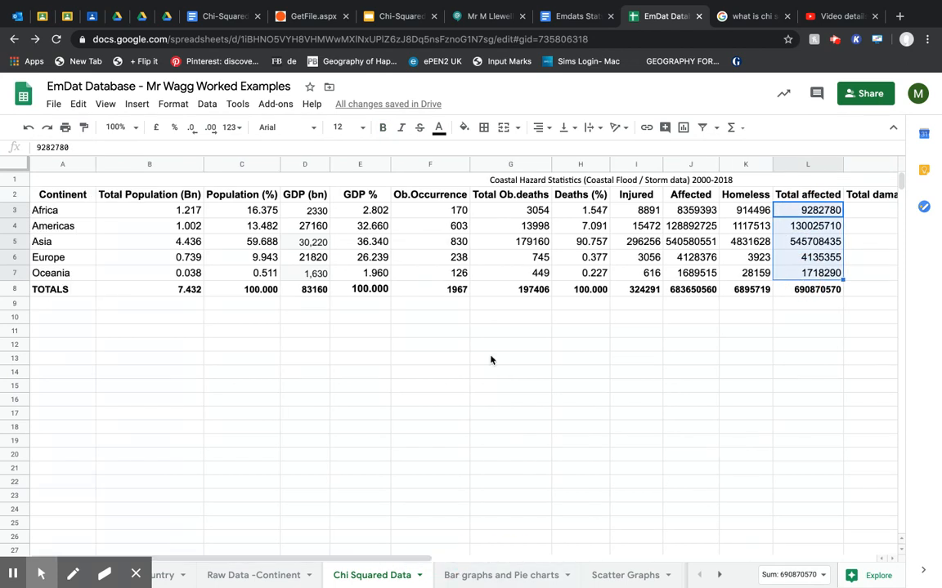
Inspect the deaths percentage formula and each continent's total population, population percentage and GDP figures.
left_click(575, 212)
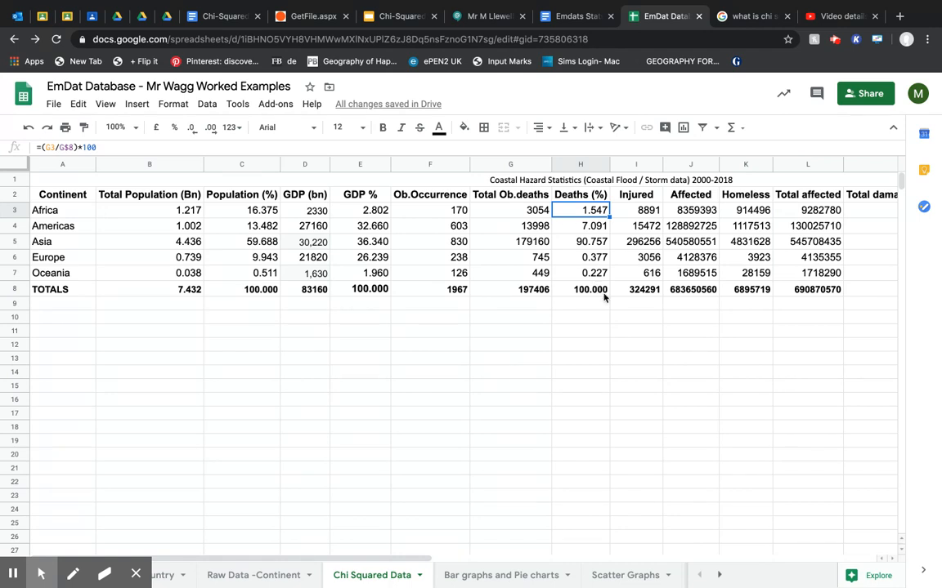
left_click_drag(152, 194, 335, 289)
left_click(168, 209)
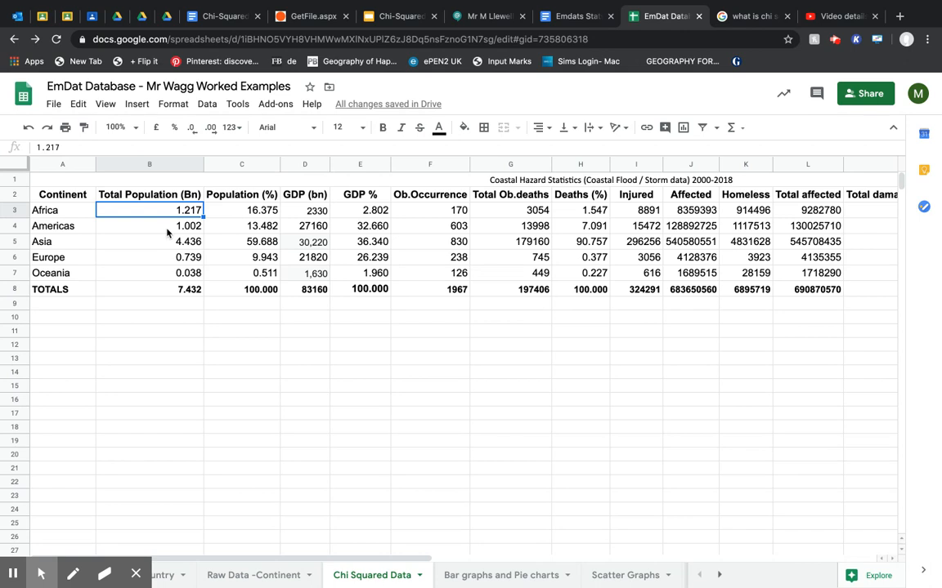
left_click(168, 233)
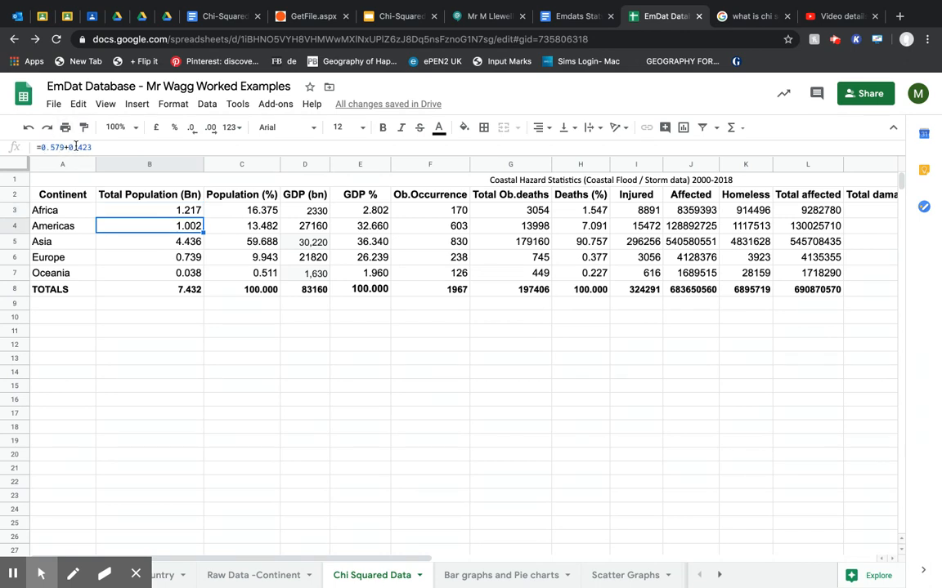
left_click(175, 241)
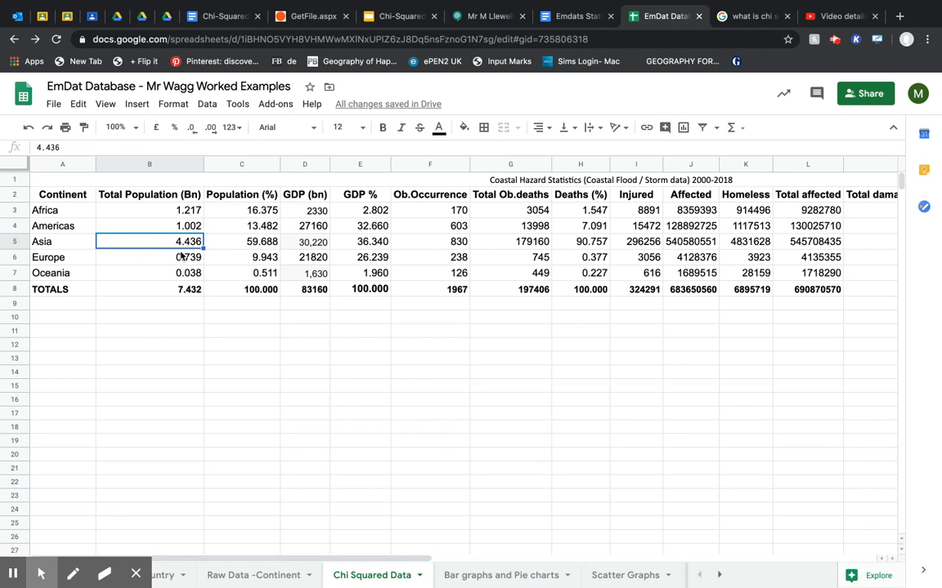
left_click(182, 257)
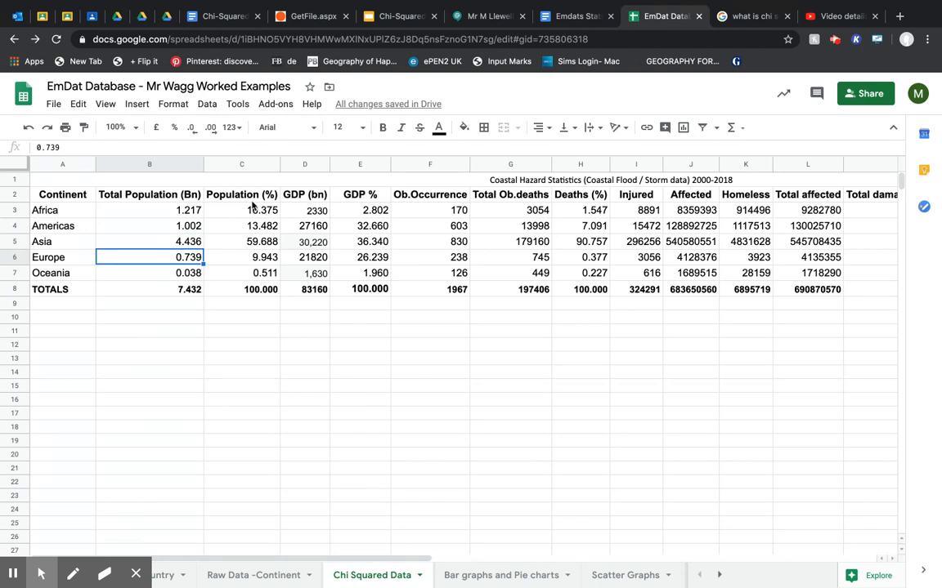
left_click_drag(246, 210, 242, 272)
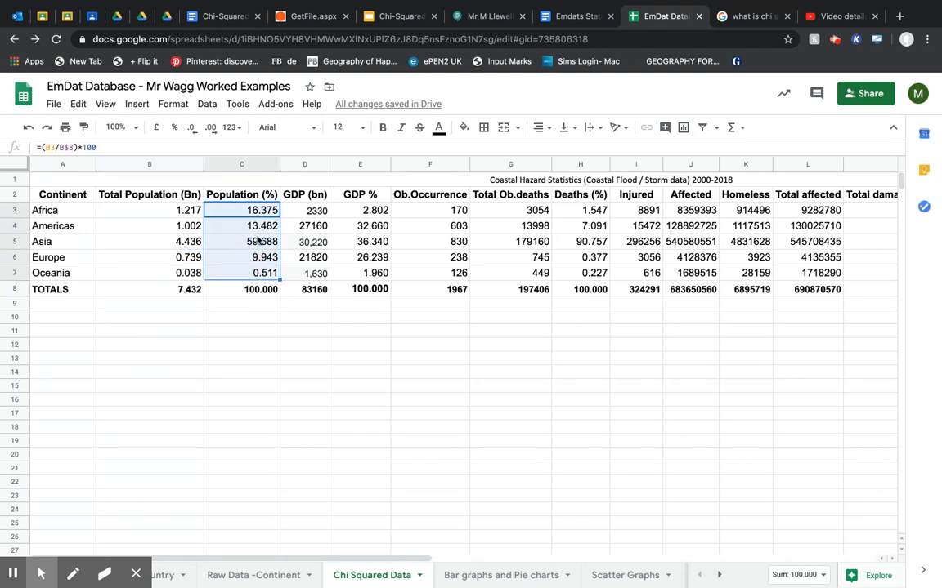
left_click(306, 210)
left_click(319, 277, "shift")
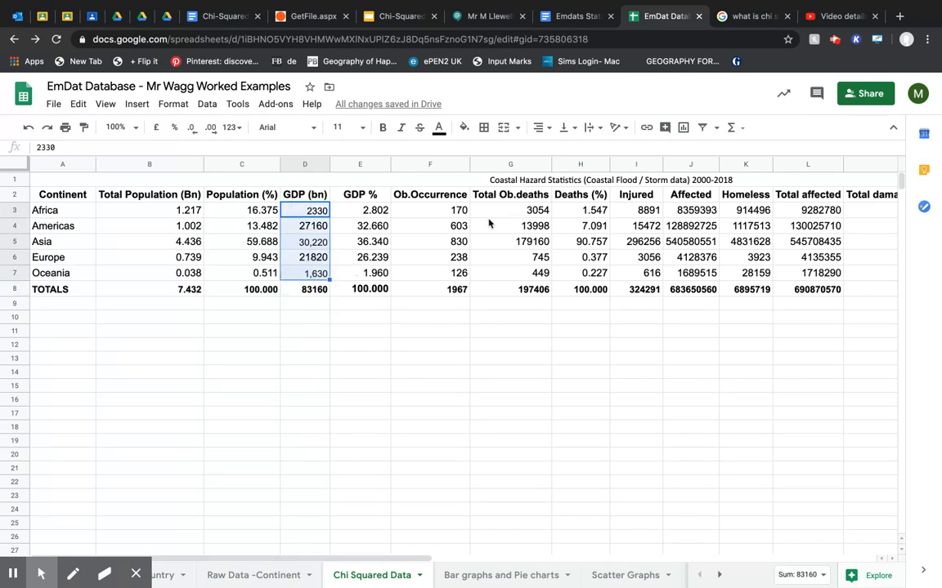
Switch to the Emdats Stats and Data presentation Review document and read the Chi-squared enquiry questions and the X2 results table.
left_click(205, 18)
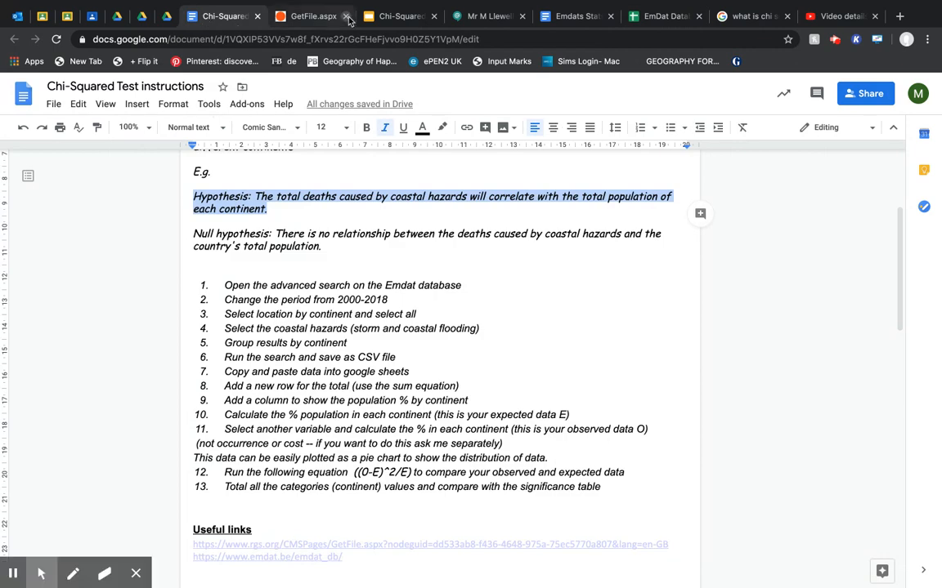
left_click(564, 16)
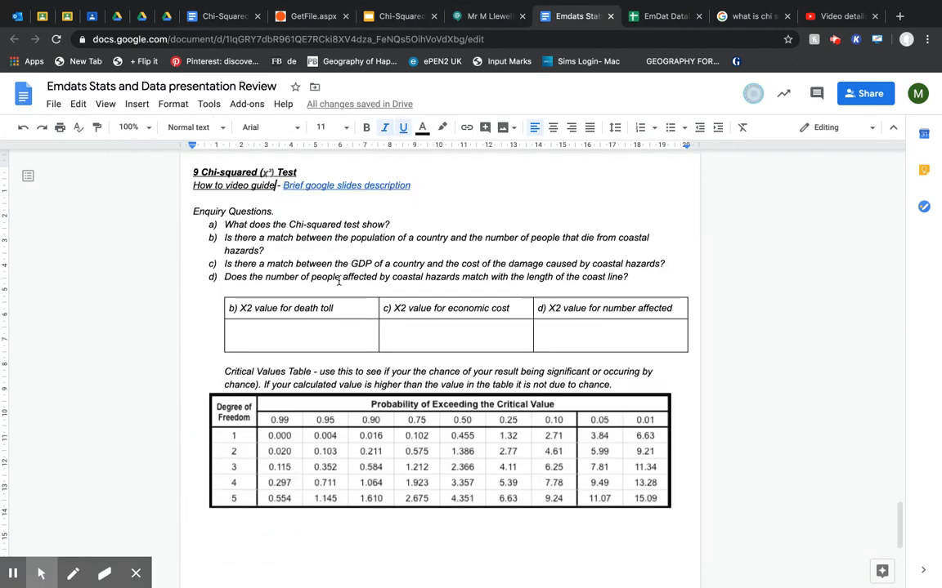
left_click_drag(390, 224, 220, 229)
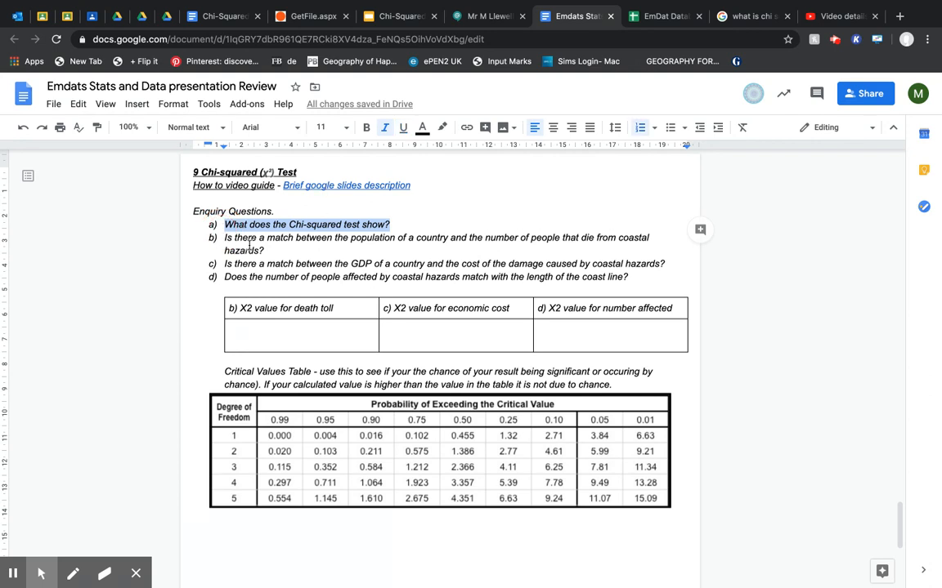
left_click_drag(224, 237, 286, 275)
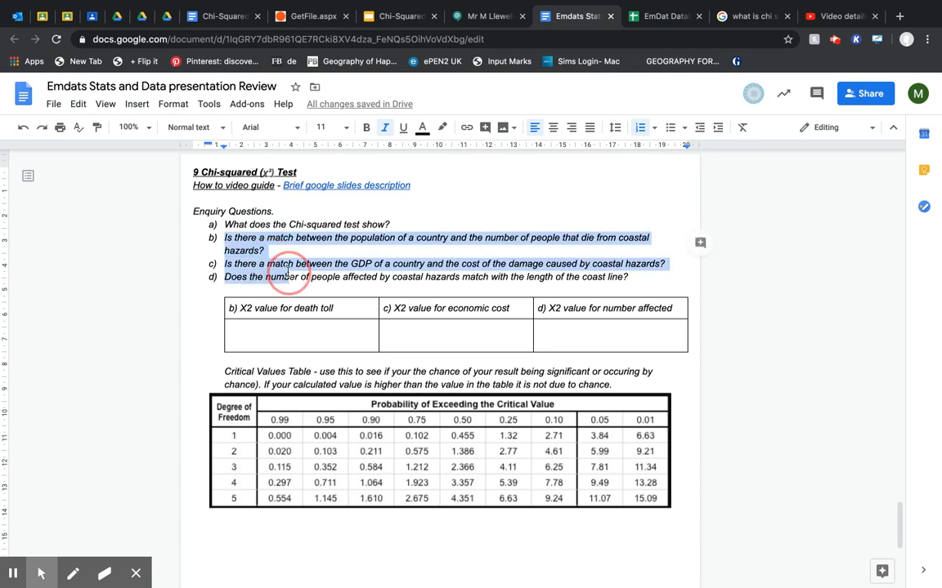
left_click(283, 340)
left_click(431, 342)
left_click(578, 328)
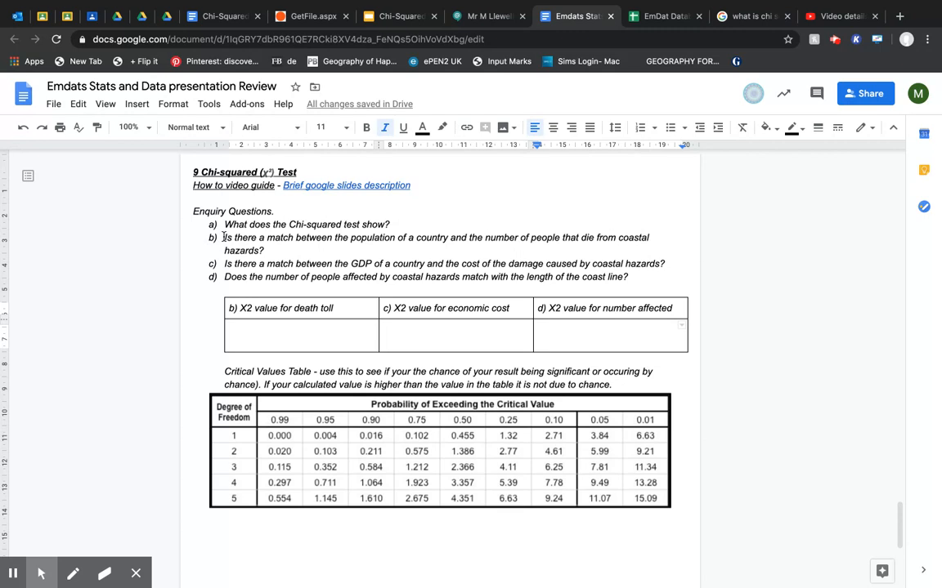
left_click_drag(228, 237, 281, 250)
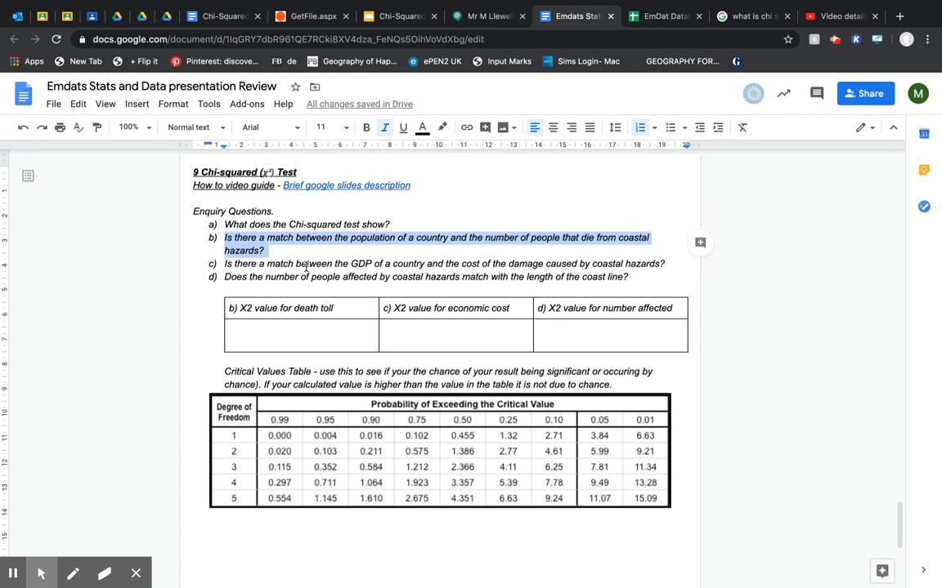
Replace the word "country" with "continent" in Chi-squared enquiry questions b and c.
left_click(450, 237)
left_click_drag(448, 237, 426, 238)
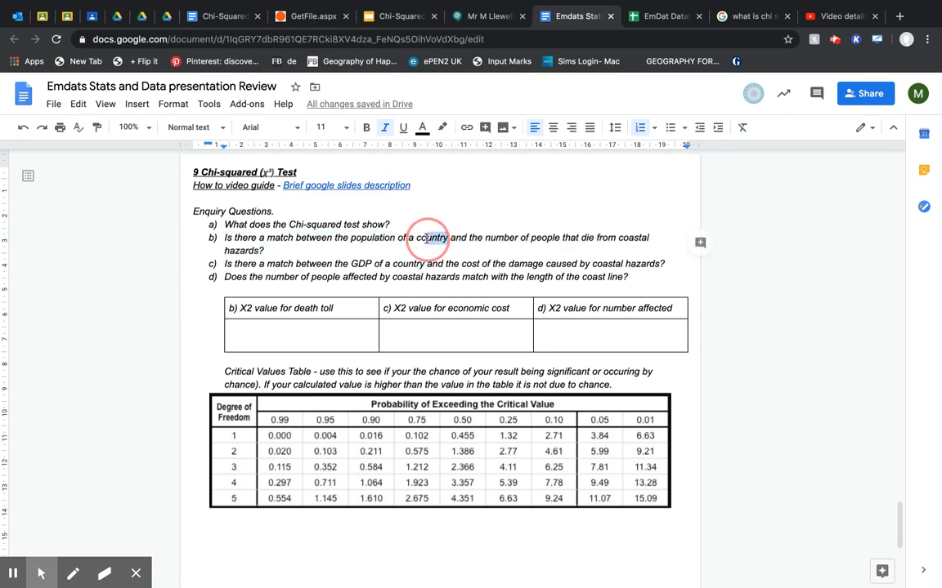
type("ntinen")
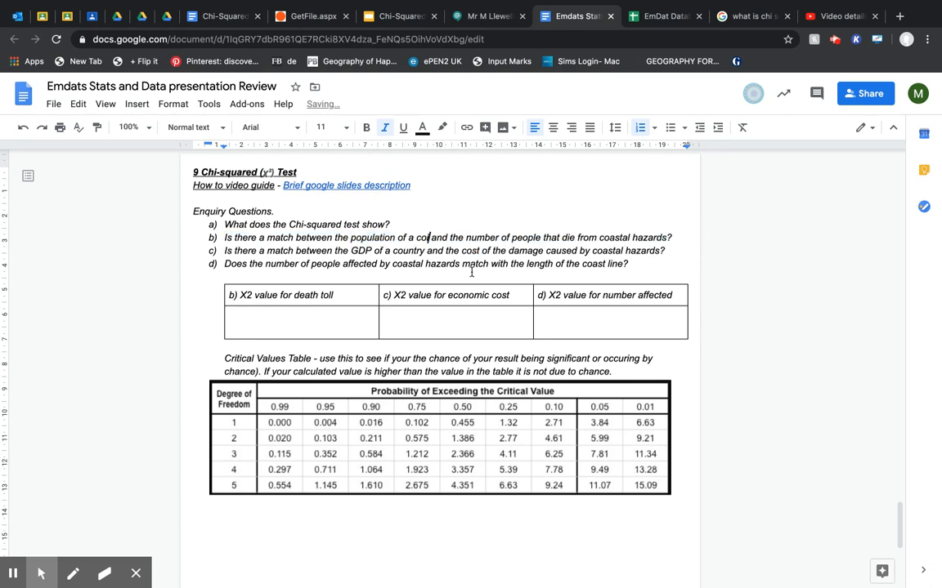
type("t")
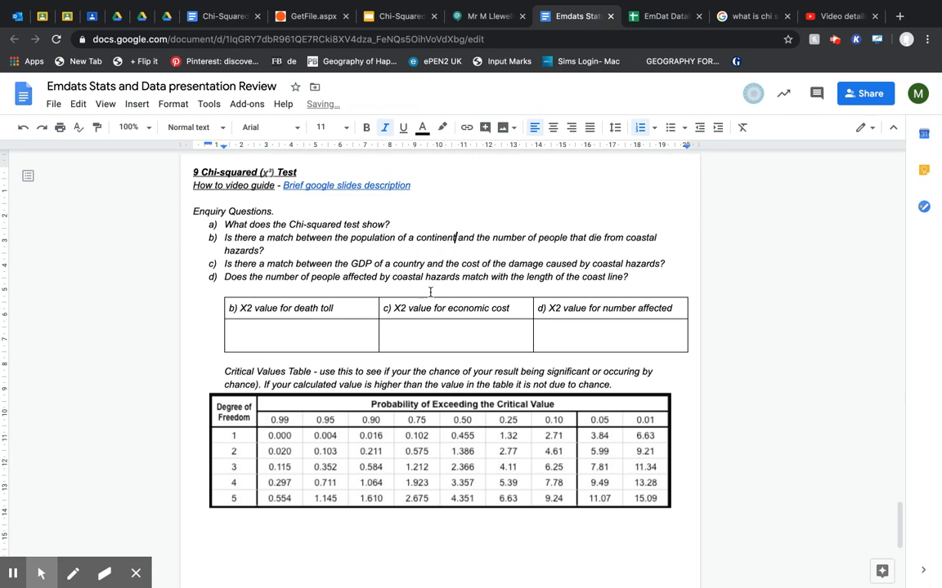
double_click(419, 237)
key("ctrl+c")
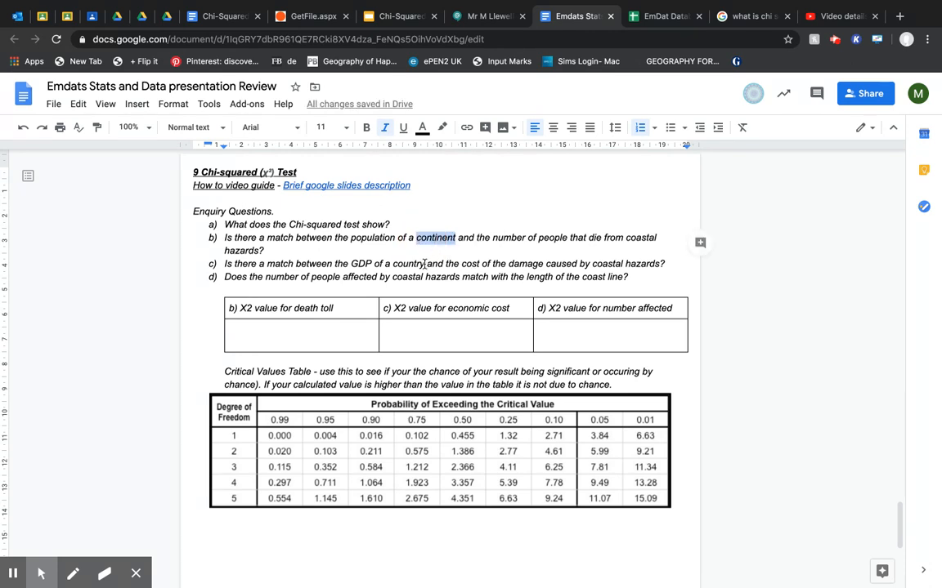
double_click(408, 264)
key("ctrl+v")
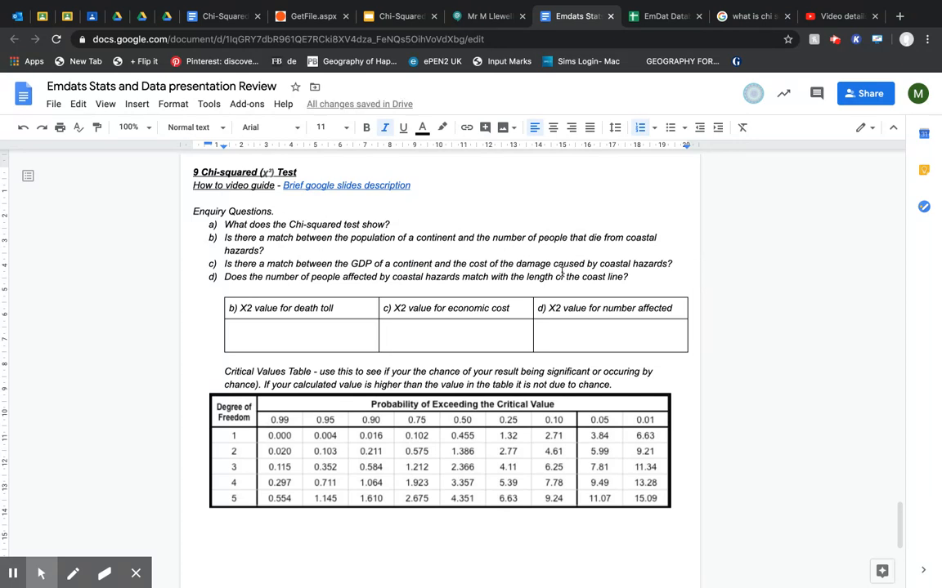
Reread enquiry question b, then return to the EmDat spreadsheet and locate the population and total deaths data it needs.
double_click(415, 256)
left_click_drag(227, 237, 280, 248)
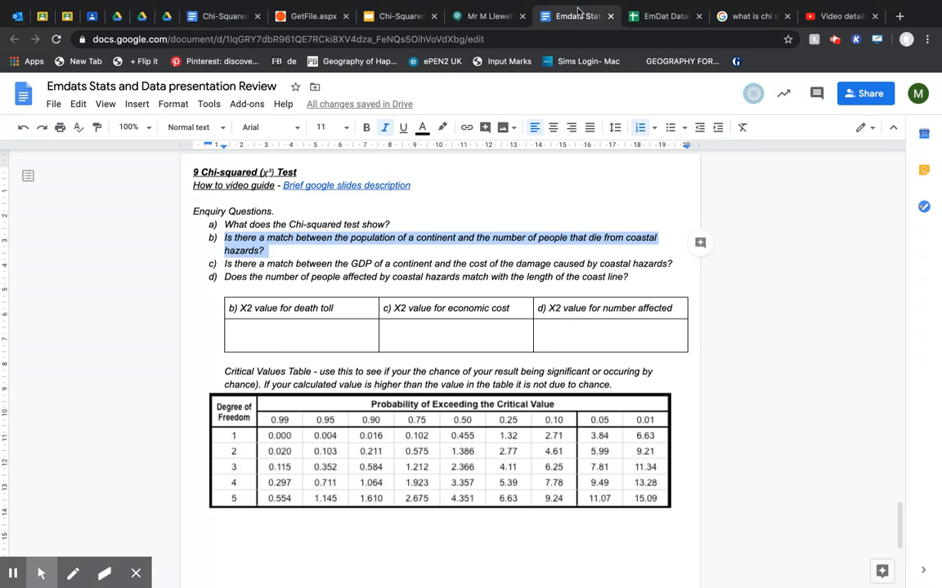
left_click(651, 20)
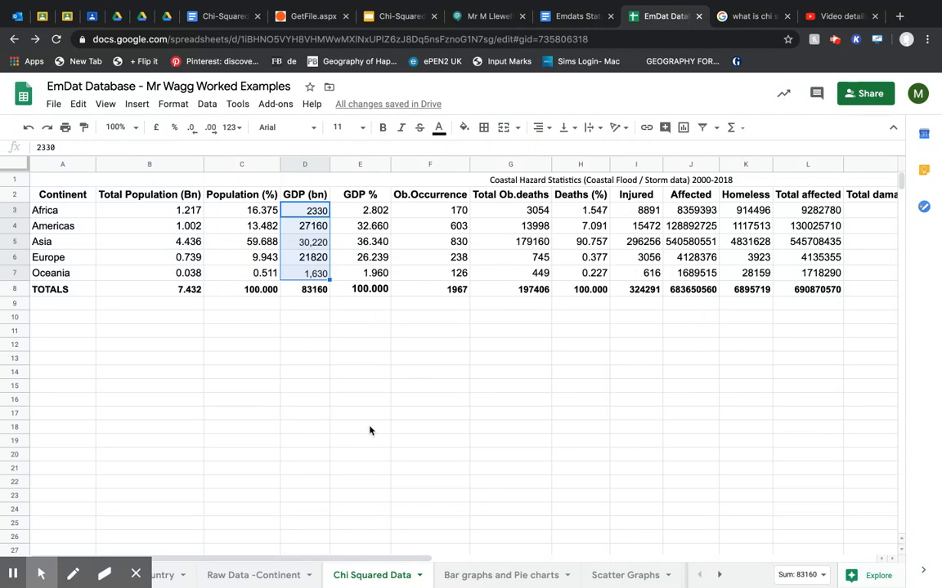
left_click(169, 209)
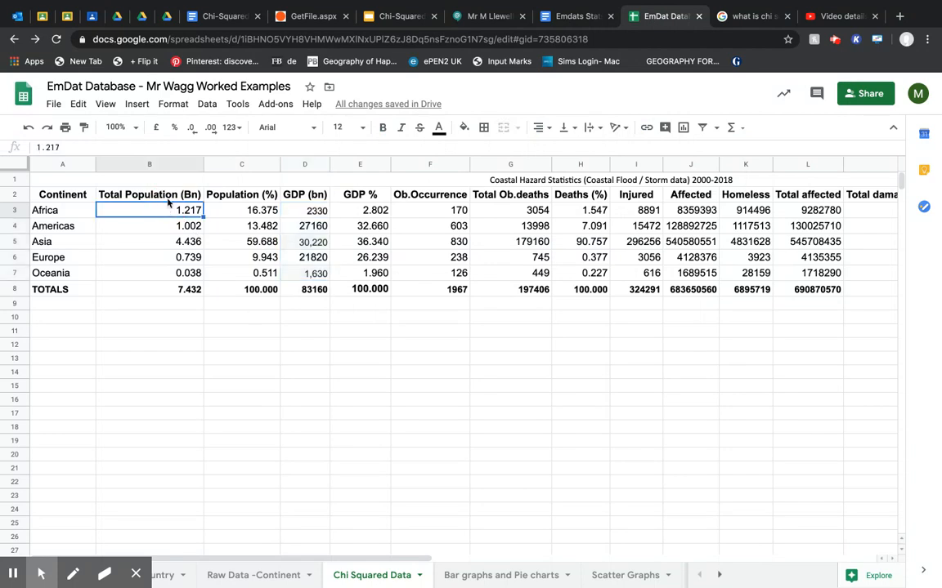
left_click(508, 199)
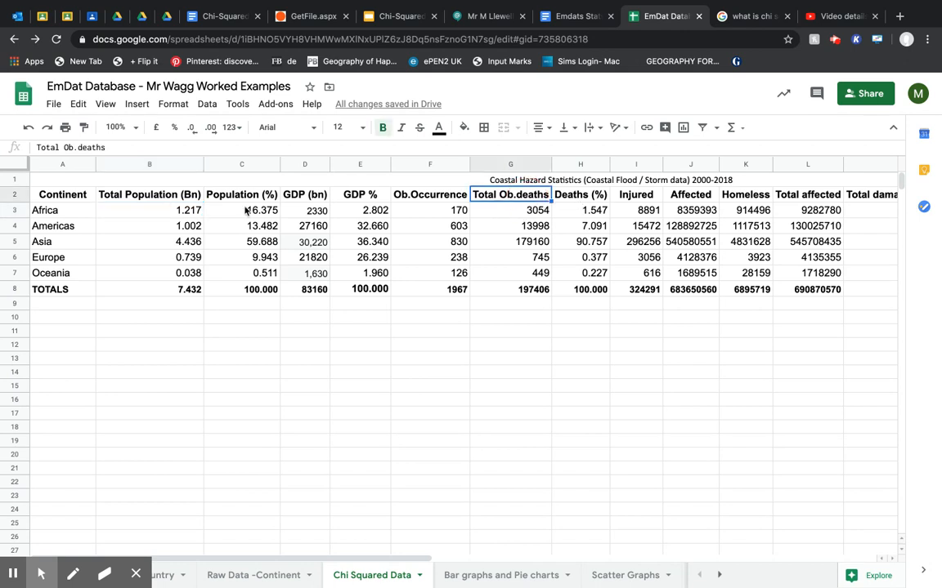
left_click_drag(246, 210, 257, 282)
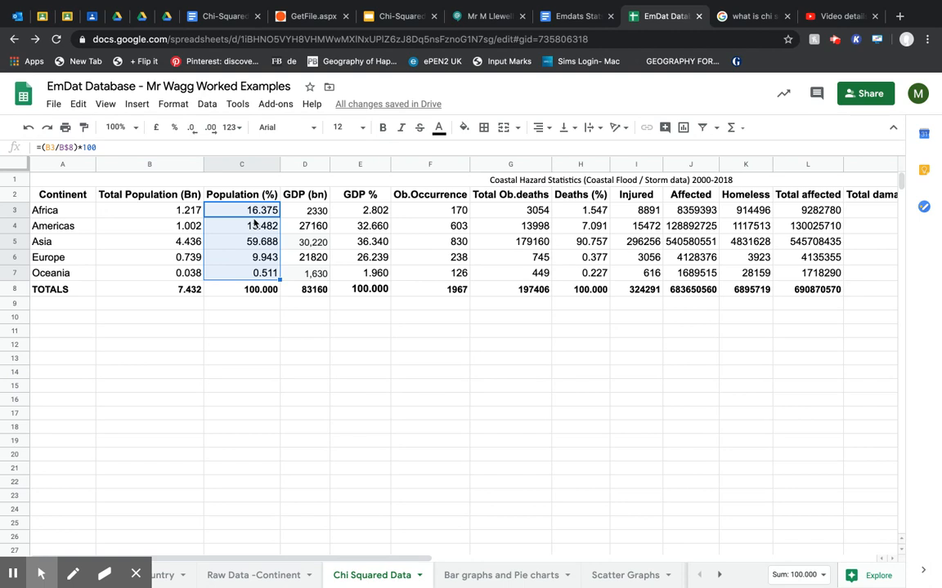
Copy the five continent names from A3:A7 into the blank area starting at C11.
left_click_drag(49, 210, 71, 276)
key("ctrl+c")
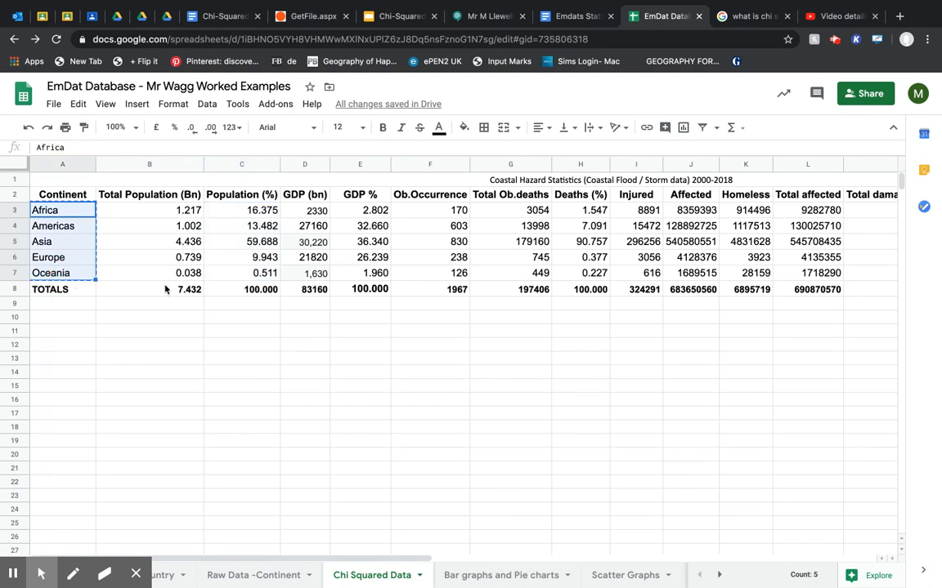
left_click(256, 340)
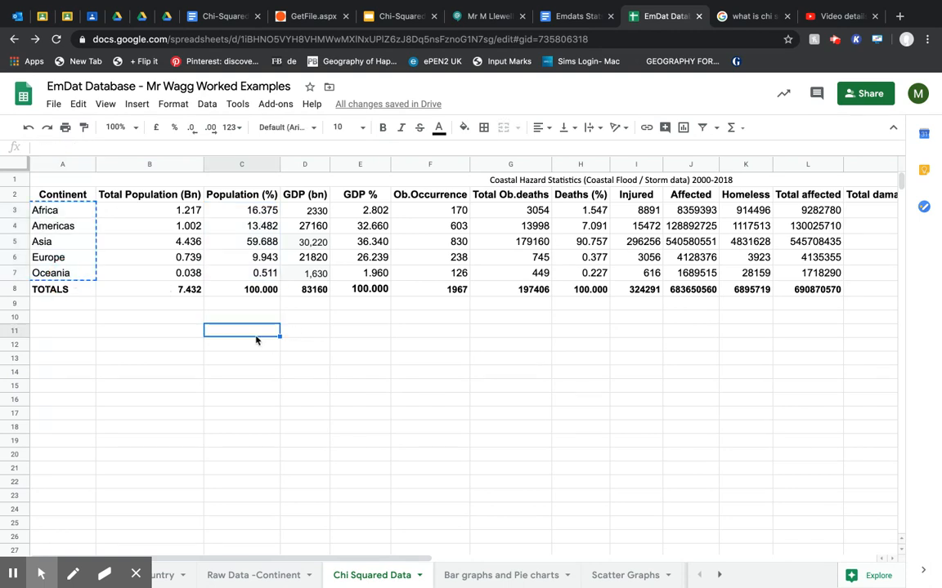
key("ctrl+v")
Copy the five continents' population percentages from C3:C7 into D11:D15 as values only.
left_click_drag(250, 209, 254, 274)
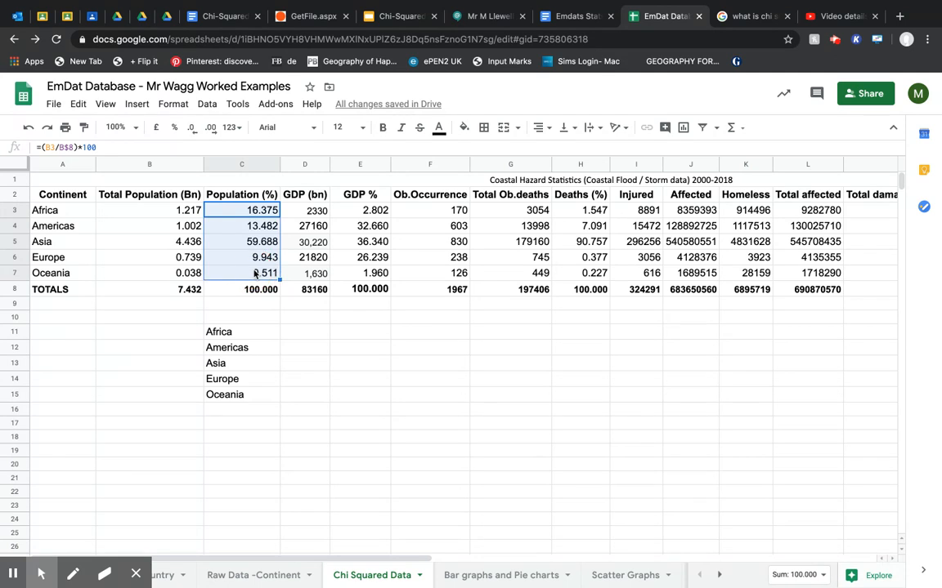
key("ctrl+c")
left_click(297, 333)
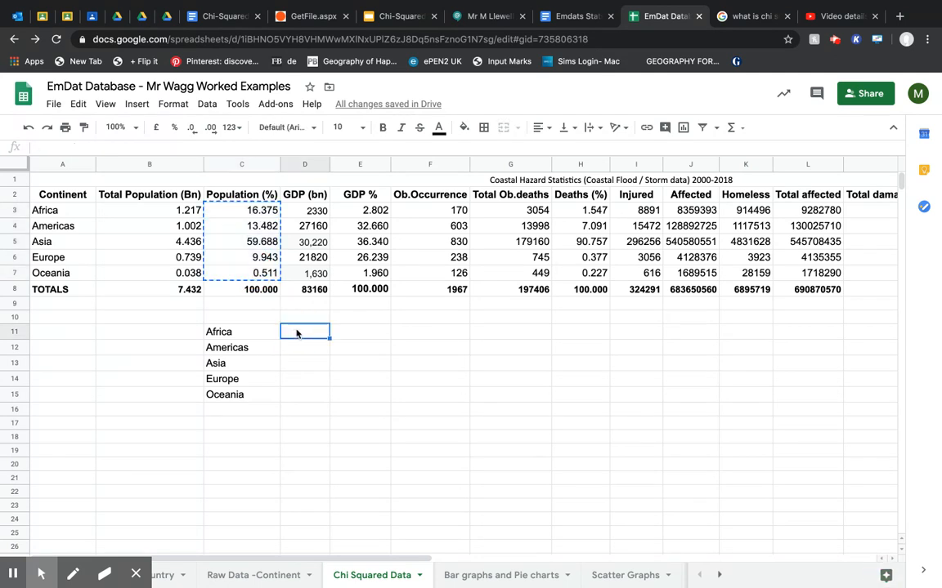
key("ctrl+v")
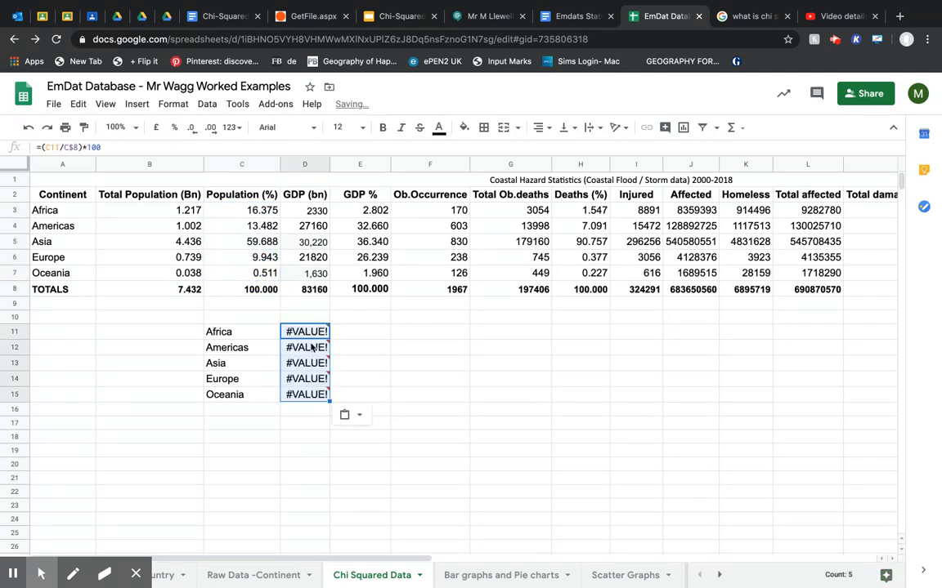
key("ctrl+z")
right_click(304, 331)
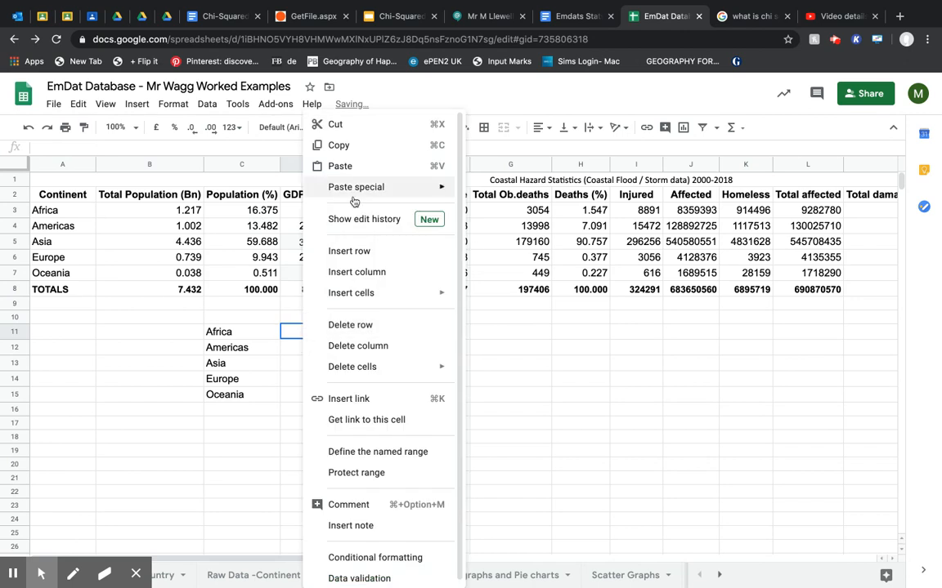
mouse_move(359, 187)
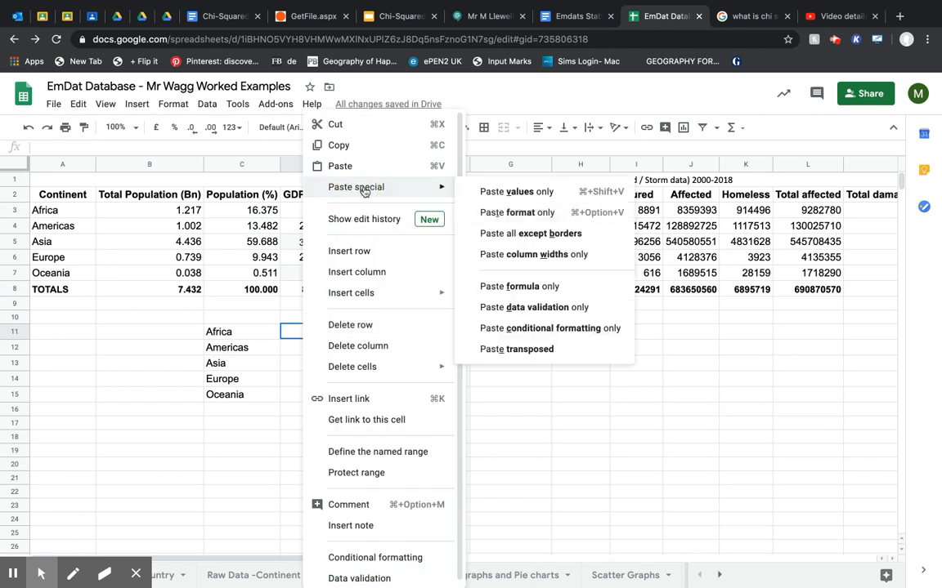
left_click(533, 192)
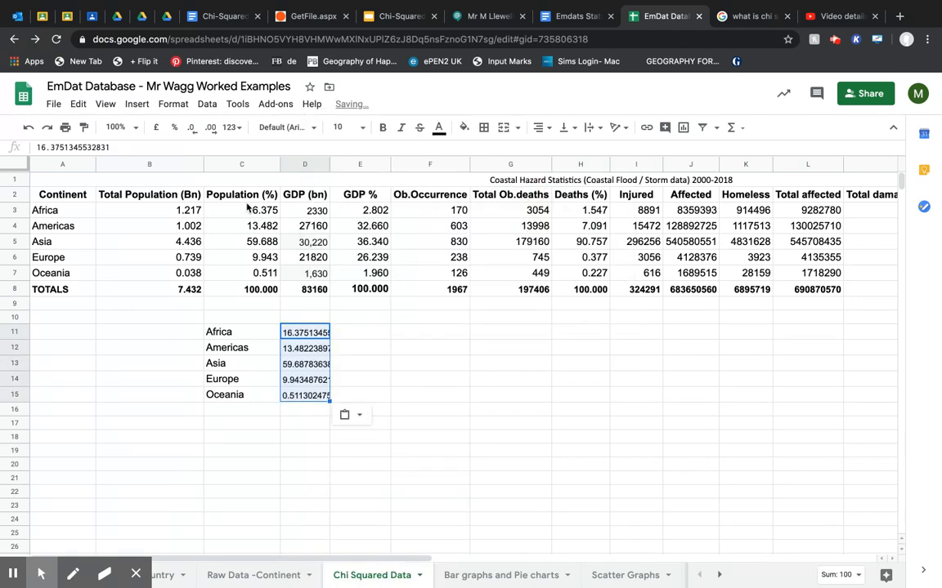
Copy the five continents' death percentages from H3:H7 into E11:E15 as values only.
left_click(246, 210)
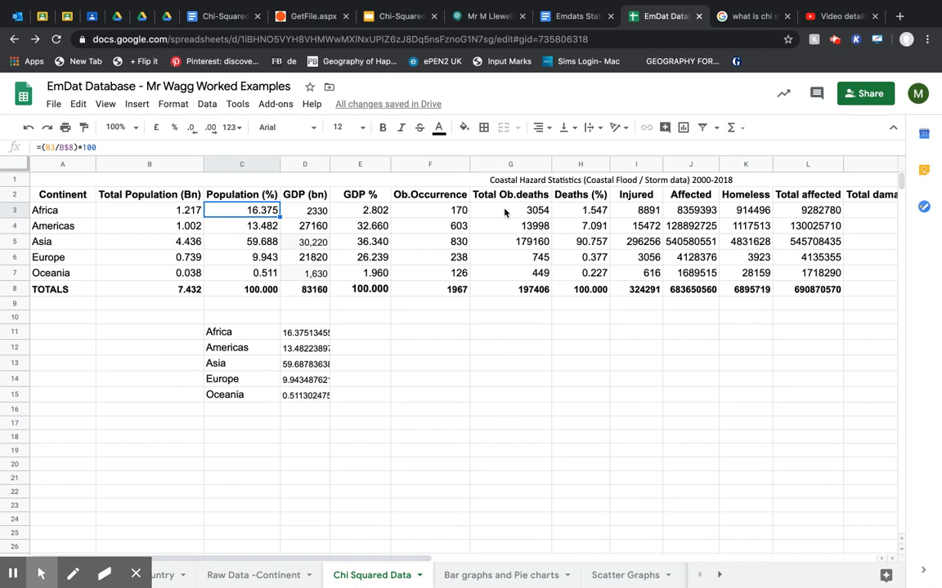
left_click_drag(572, 211, 590, 275)
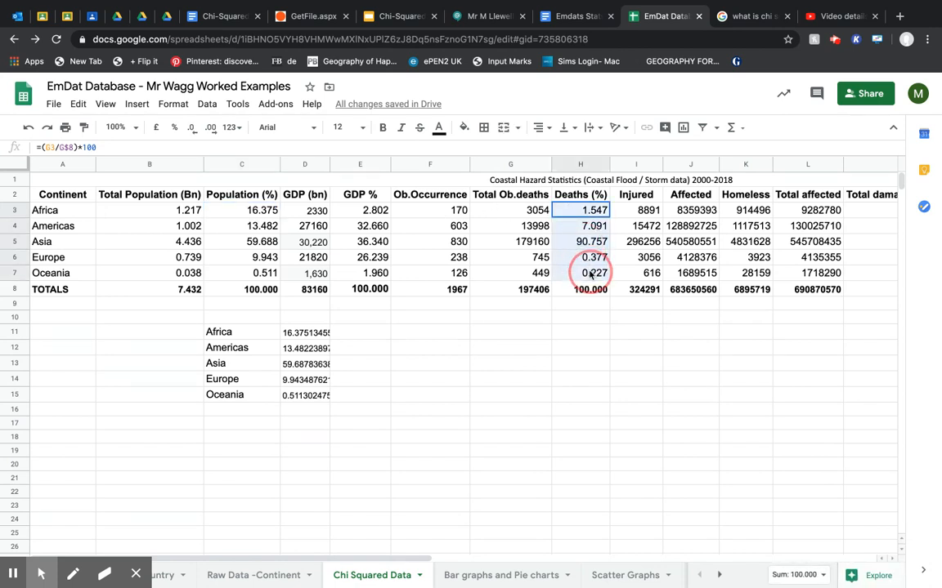
key("ctrl+c")
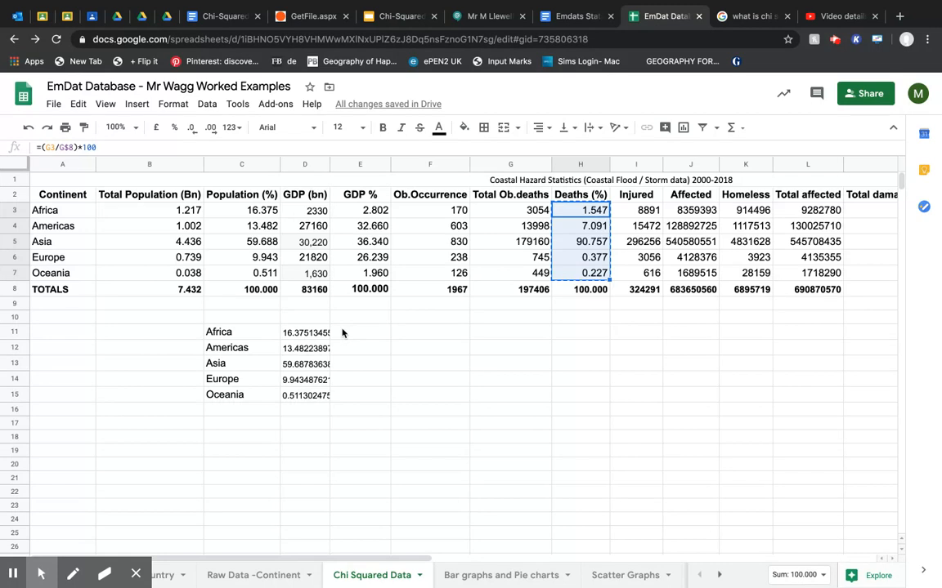
left_click(343, 335)
right_click(343, 335)
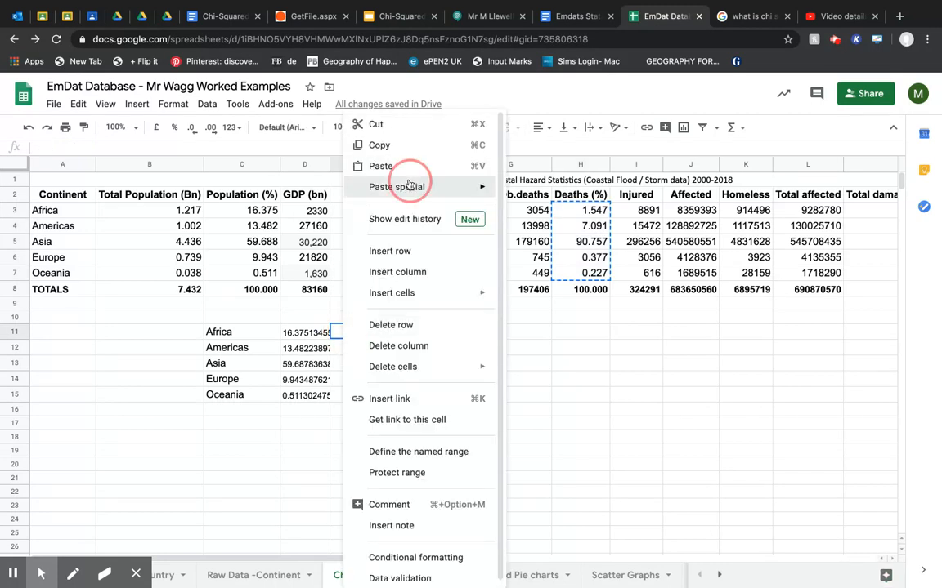
mouse_move(417, 184)
left_click(533, 193)
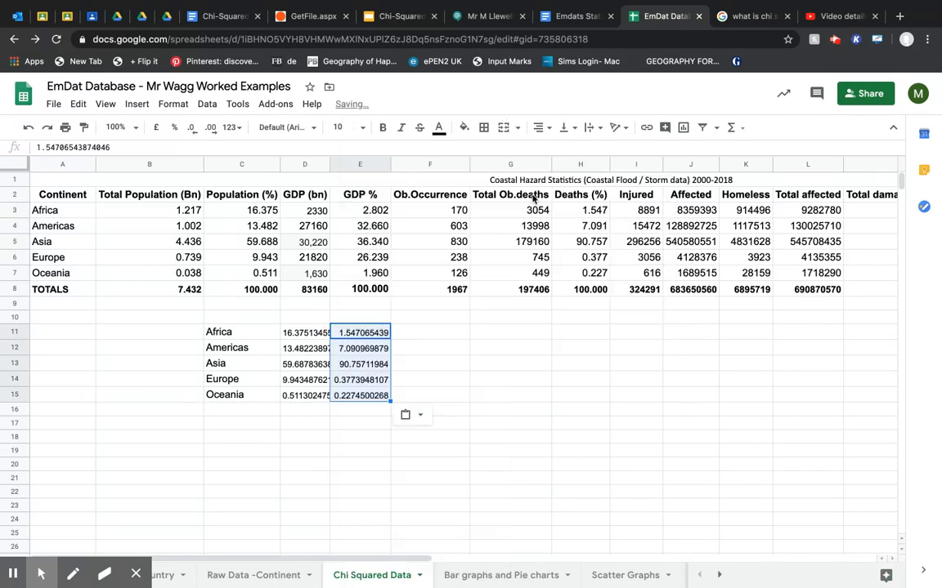
Fit the width of column D to its contents so the pasted population percentages show fully.
left_click(323, 164)
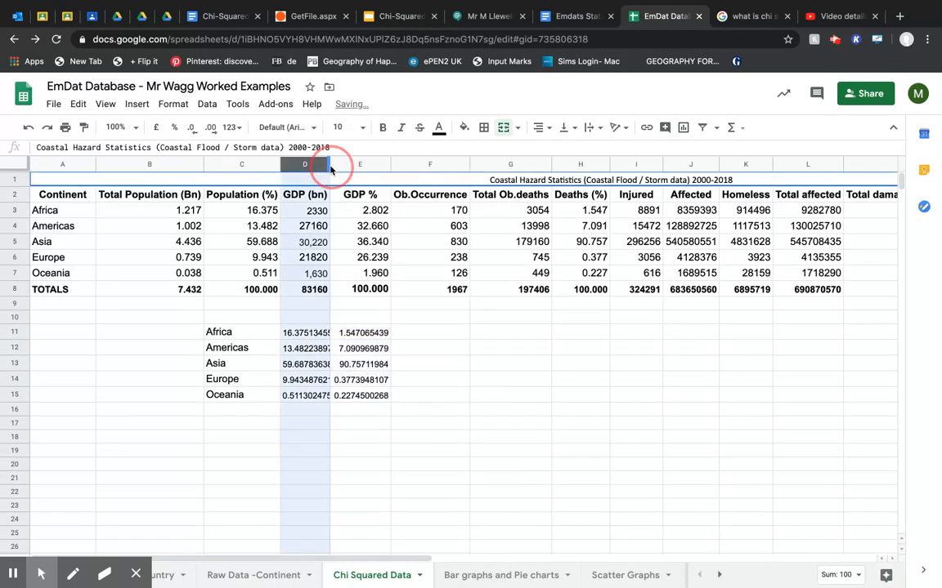
double_click(328, 164)
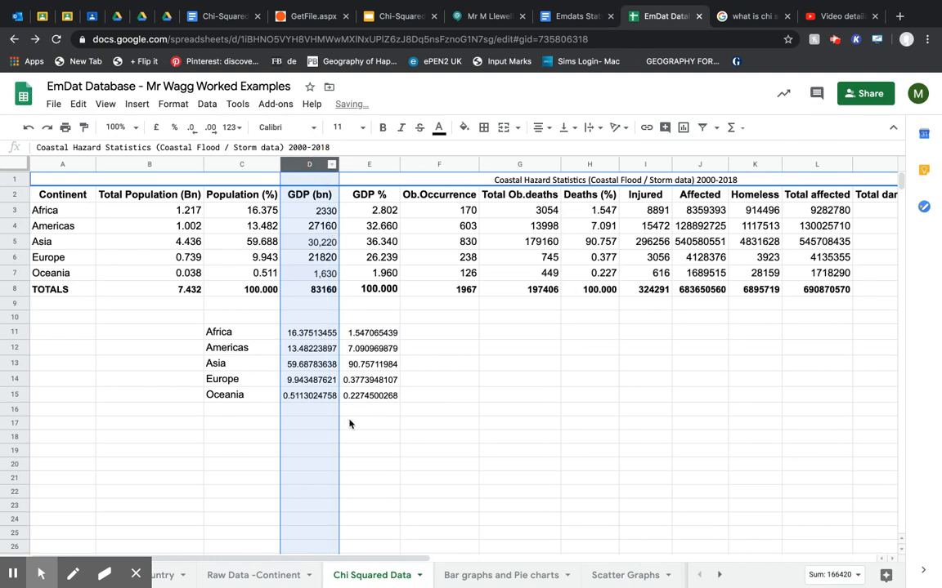
left_click(369, 423)
Merge the blank cells B17:D23 and insert the Chi-square statistic formula image inside, using a Google image search for "chi squared formula".
left_click_drag(124, 430, 298, 512)
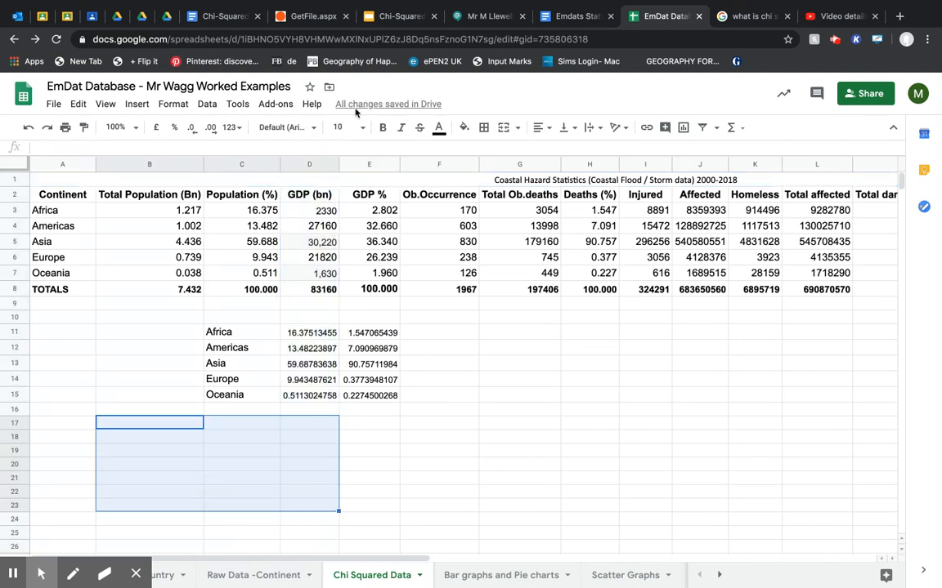
left_click(498, 130)
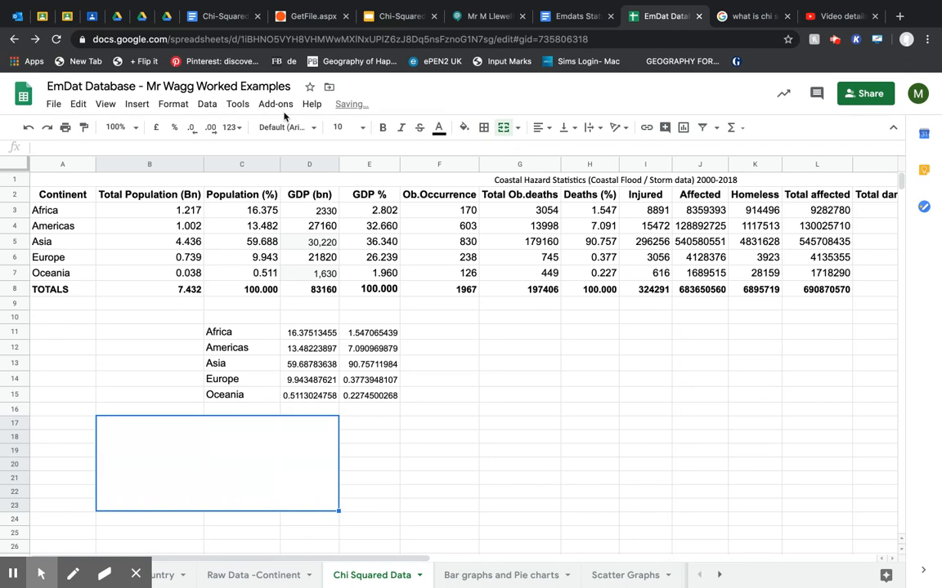
left_click(136, 105)
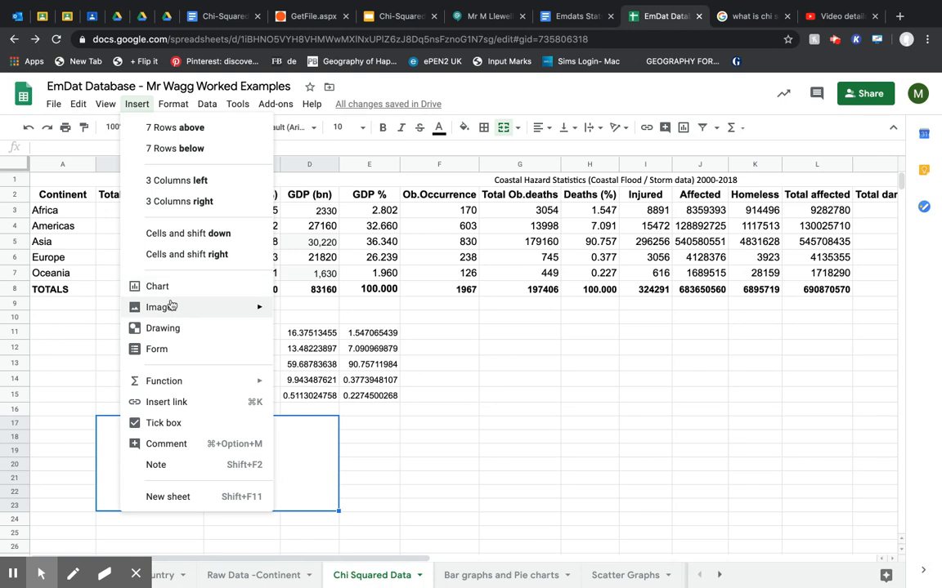
mouse_move(173, 307)
left_click(311, 313)
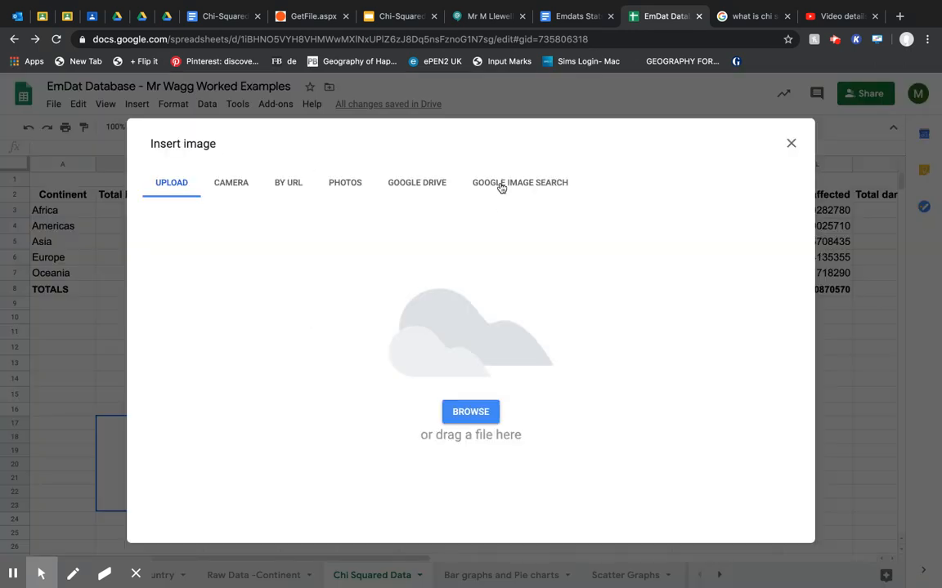
left_click(498, 185)
type("ch")
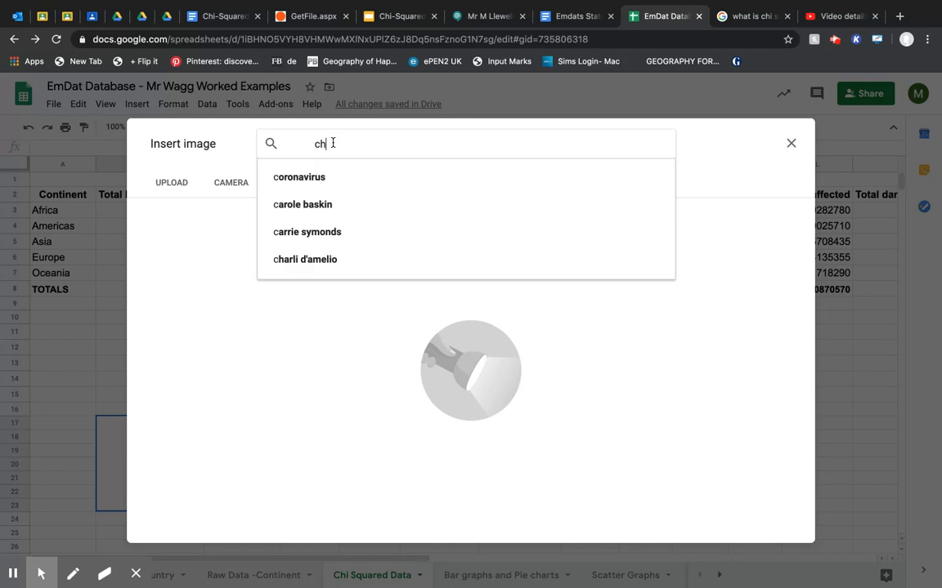
type("i squared fo")
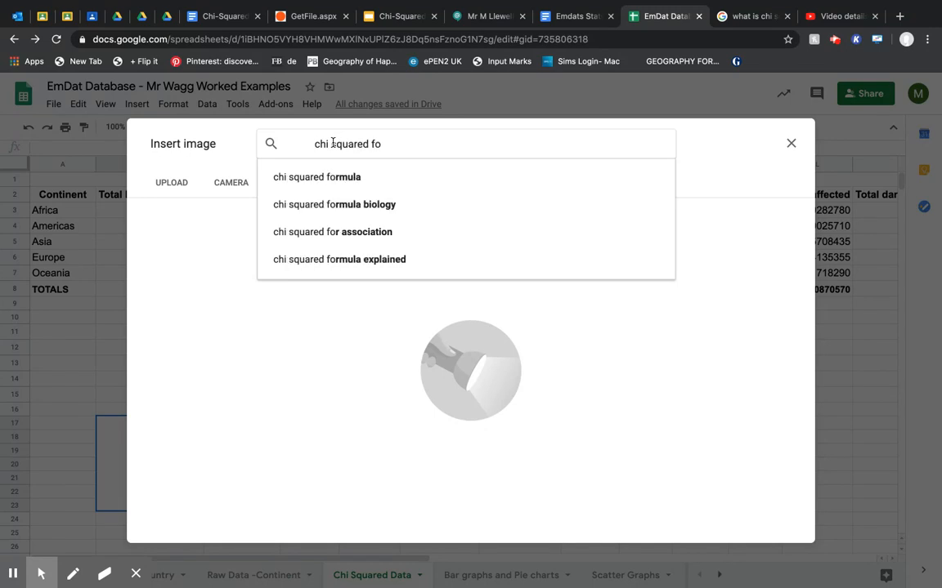
key("Down")
key("Return")
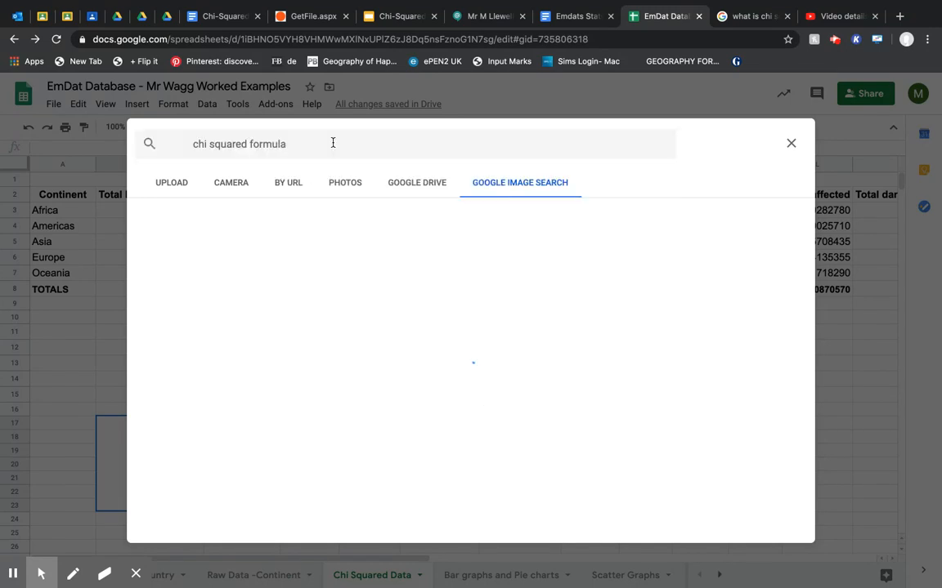
left_click(193, 263)
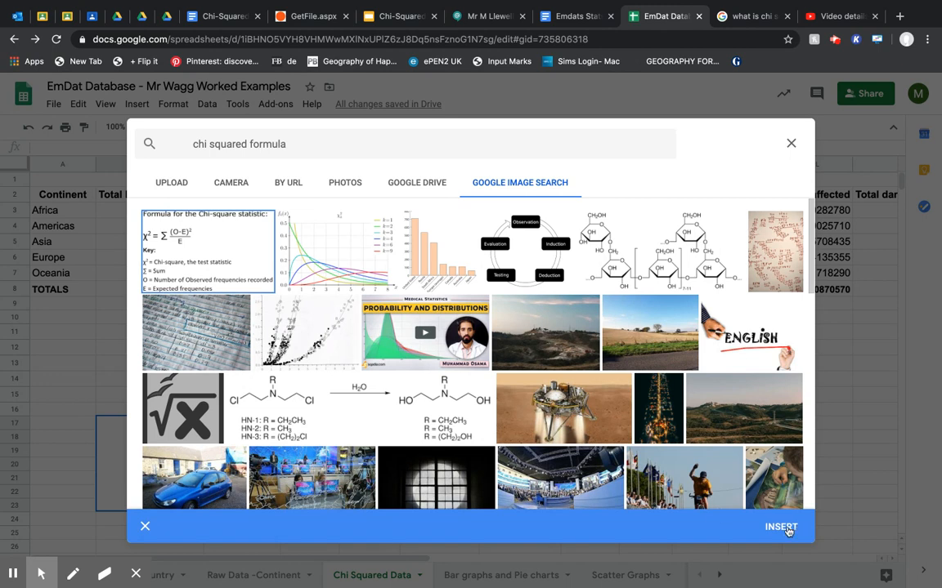
left_click(781, 526)
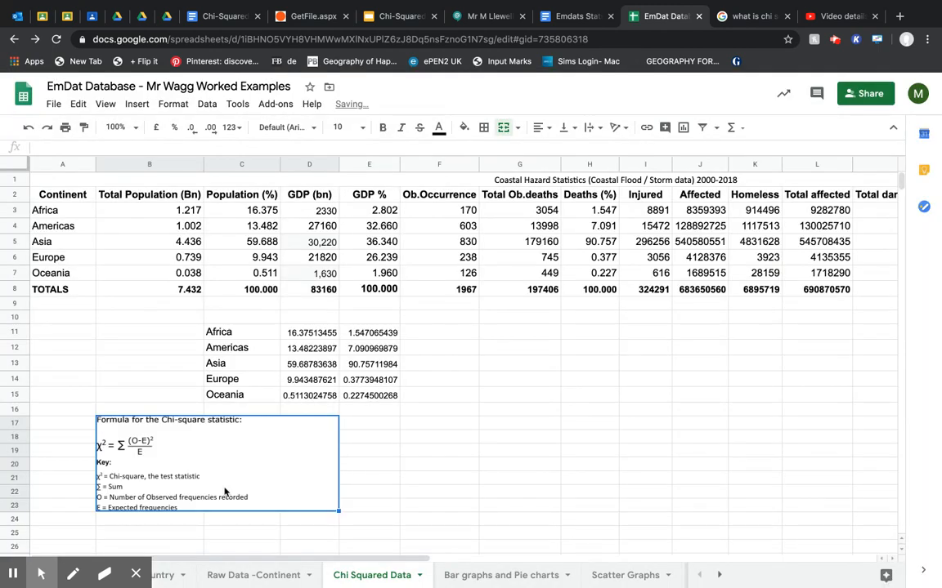
Extend the merged cell holding the formula image down to row 25, covering B17:D25.
left_click(136, 522)
left_click_drag(136, 522, 266, 478)
left_click(144, 458)
left_click_drag(132, 438, 221, 536)
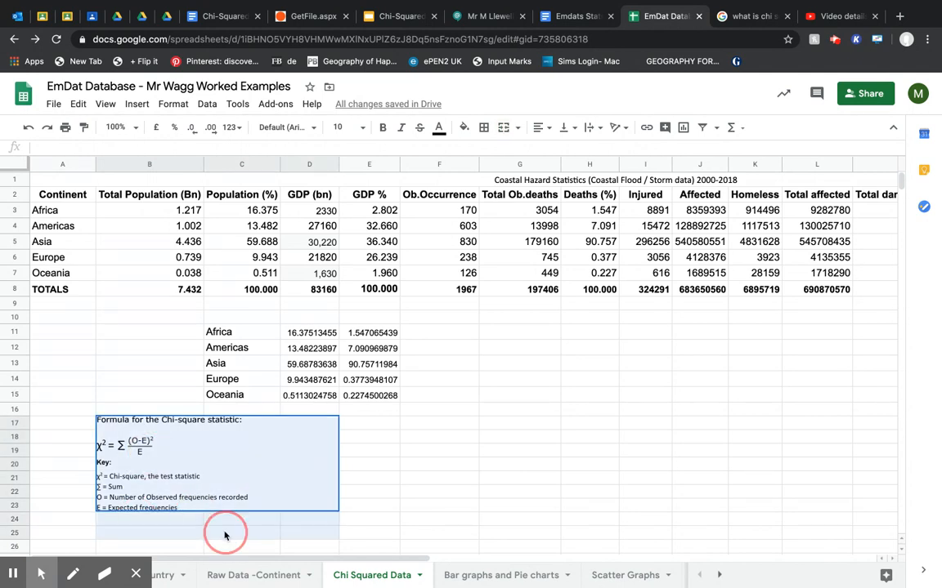
left_click(502, 129)
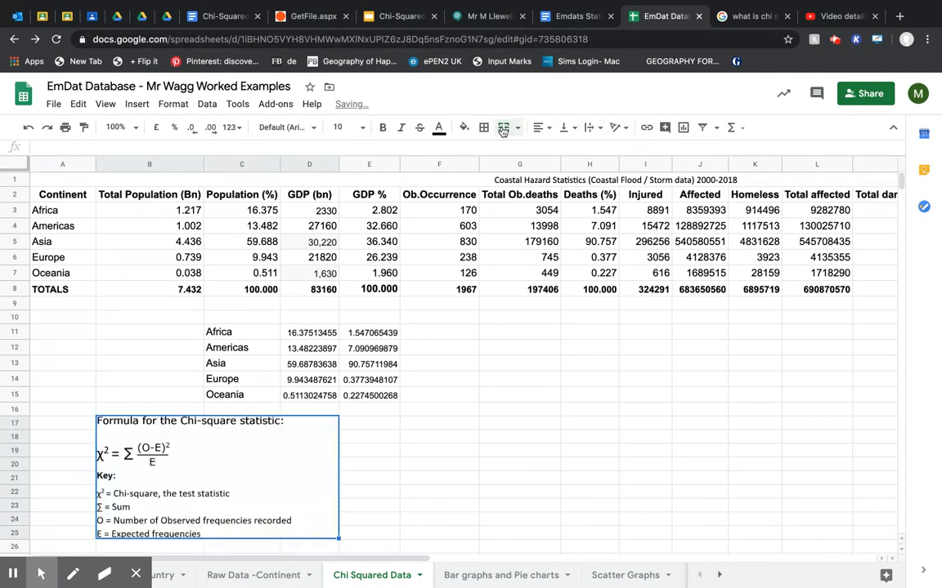
left_click(368, 435)
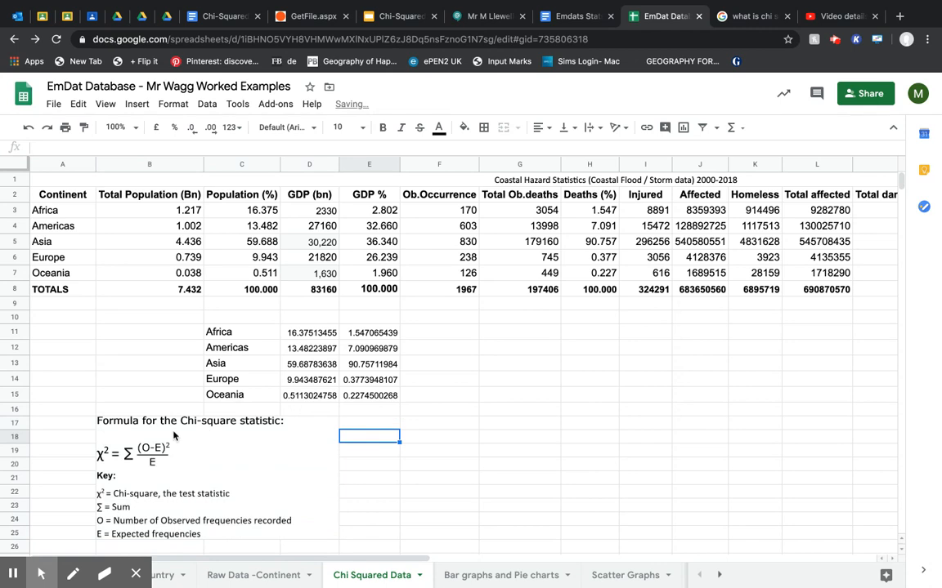
Label the population percentage column "E" in D10 and the deaths percentage column "O" in E10.
left_click(310, 317)
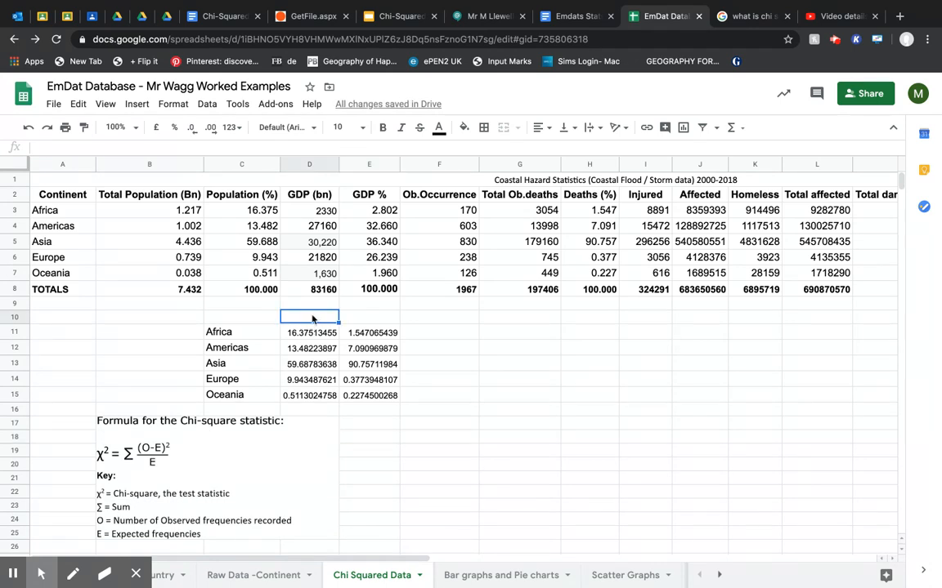
type("E")
key("Tab")
type("O")
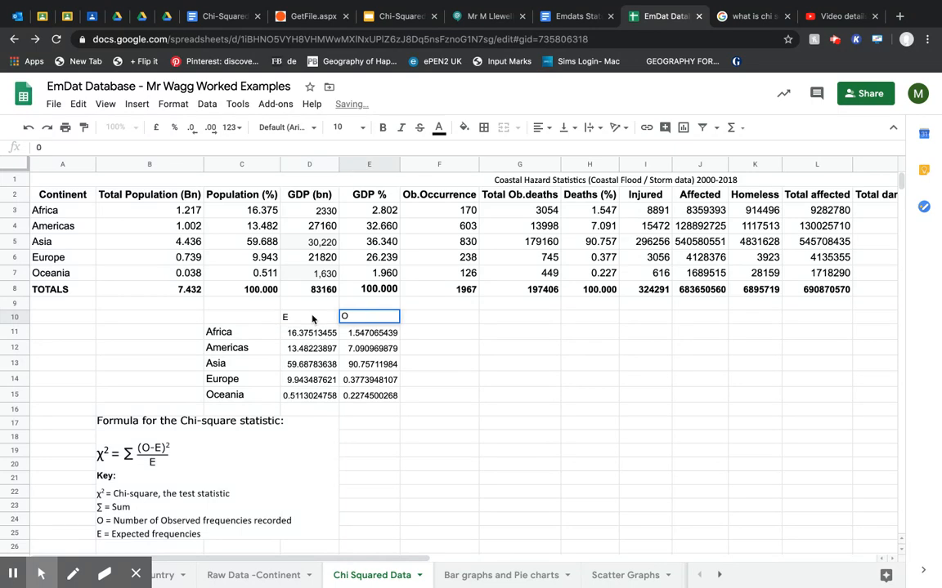
key("Return")
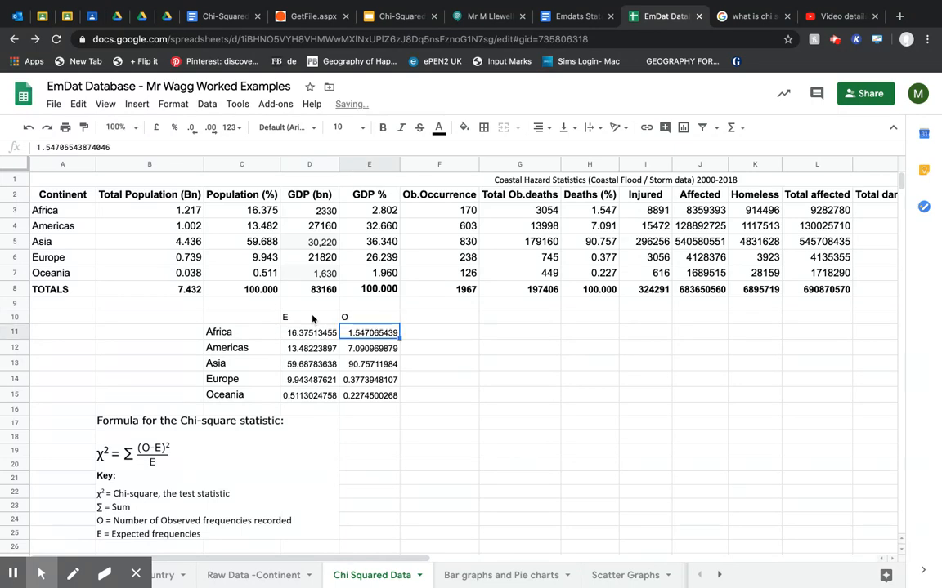
Compare the expected and observed percentages for Africa, Americas and Asia in D11:E13.
key("Left")
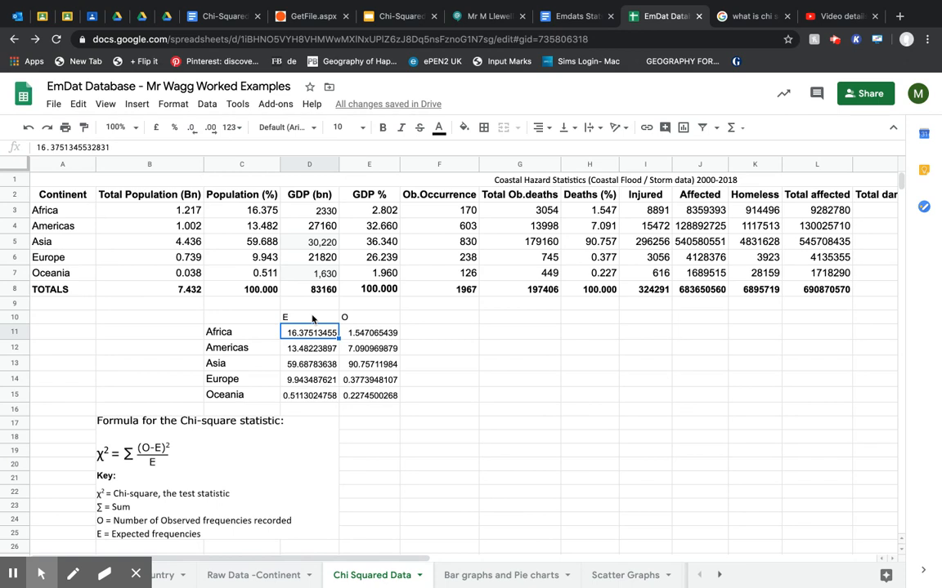
key("Right")
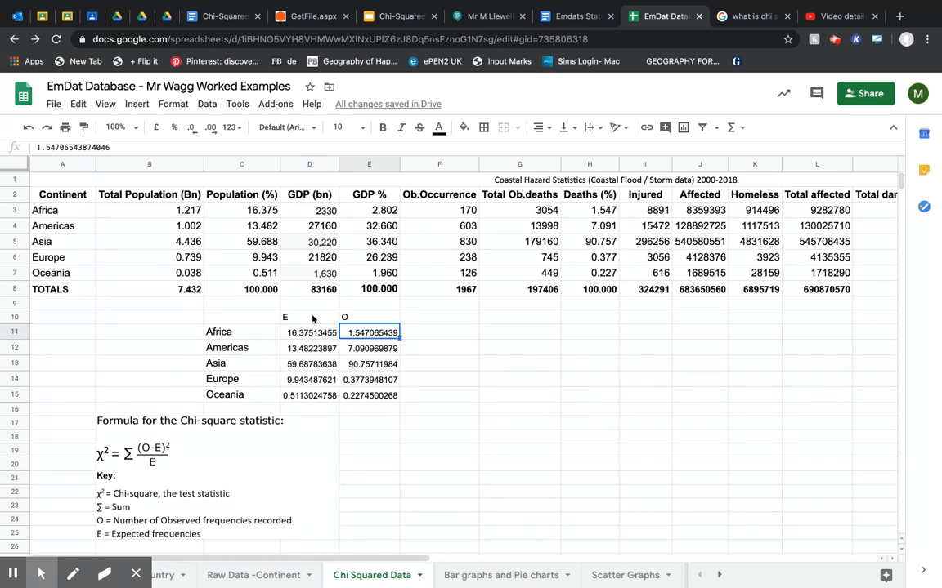
key("Down")
key("Left")
key("Right")
key("Down")
key("Left")
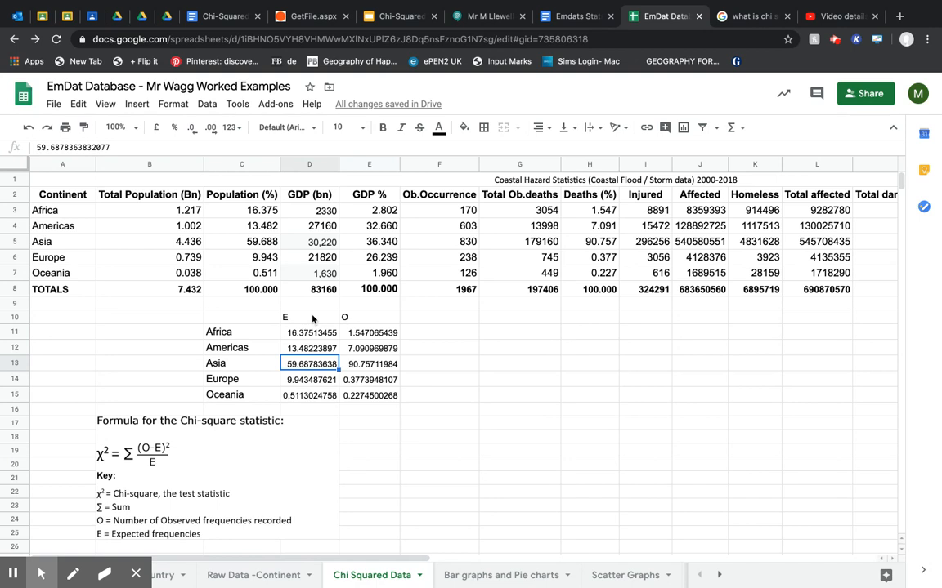
key("Right")
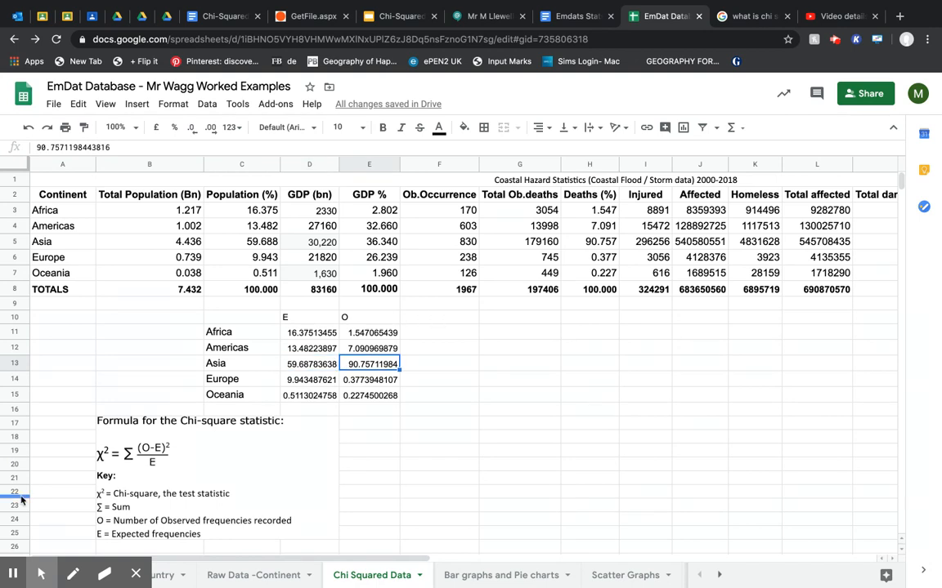
Calculate Africa's chi-squared component in F11 with =((E11-D11)^2)/D11 and fill the formula down to Oceania in F15.
left_click(418, 332)
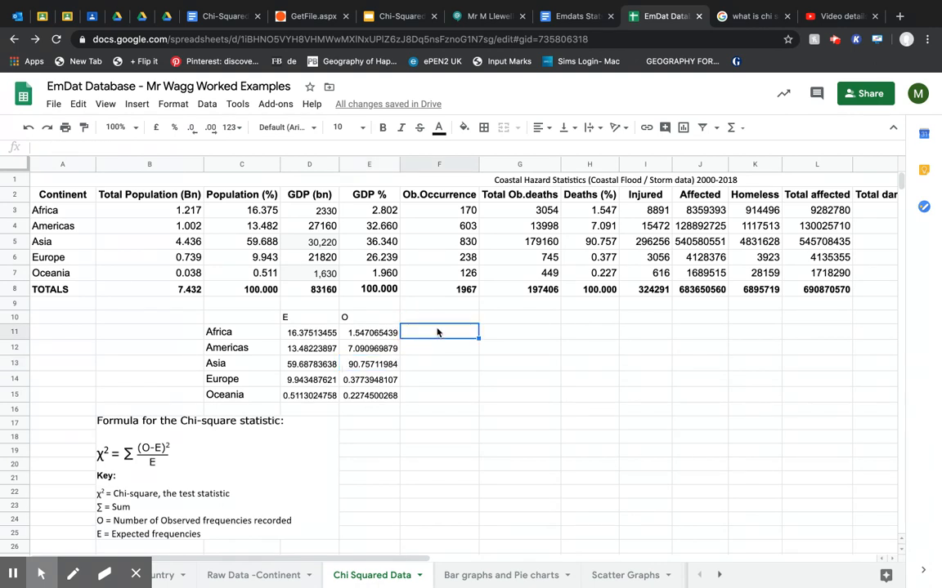
type("=")
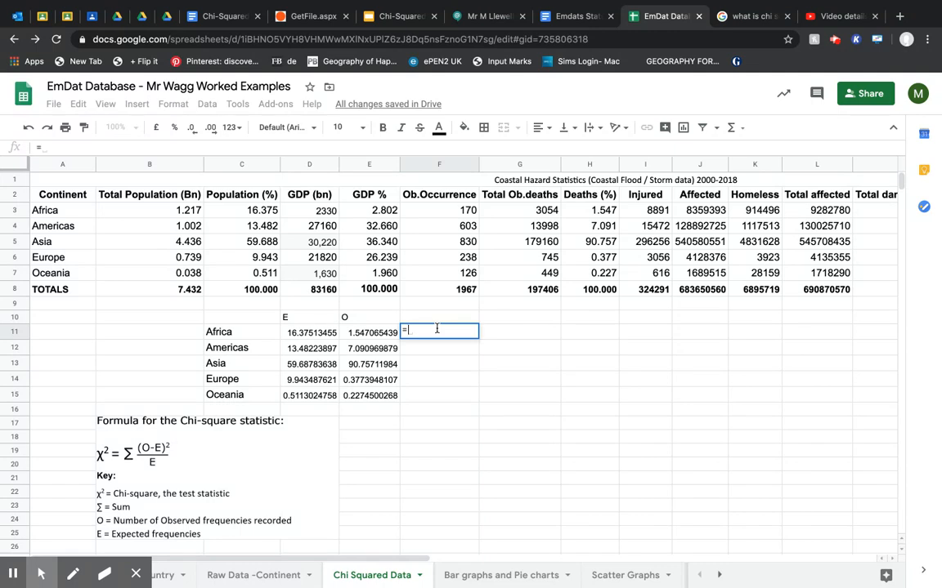
type("(")
left_click(362, 333)
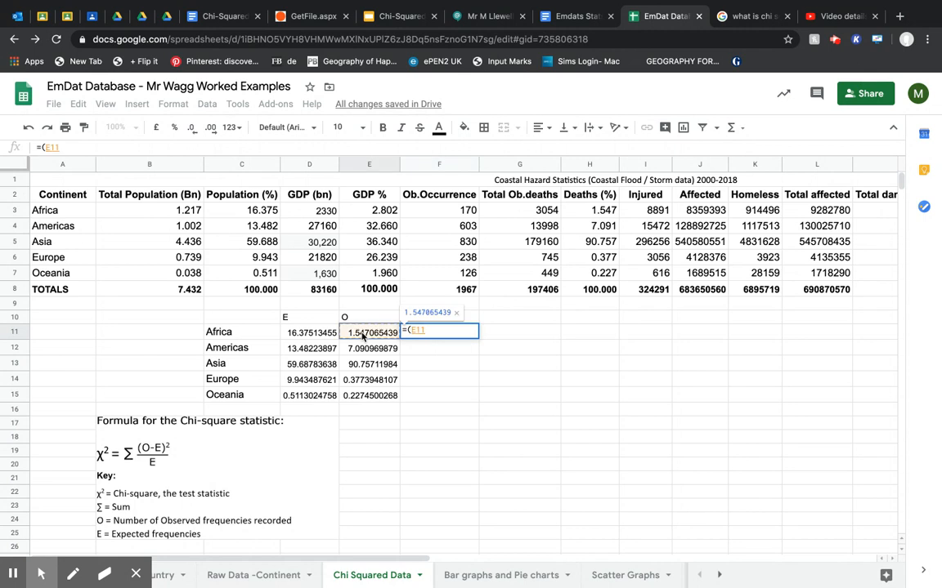
type("-")
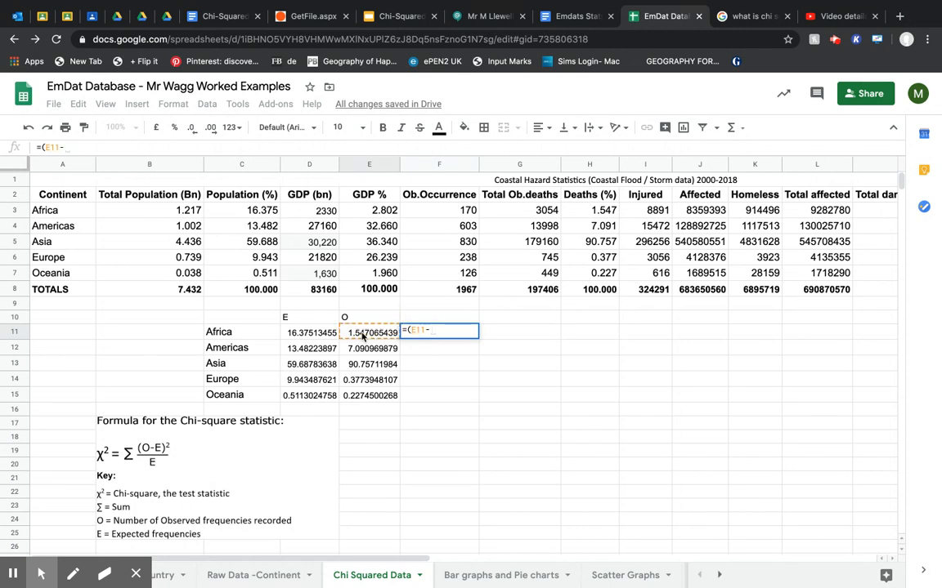
left_click(303, 335)
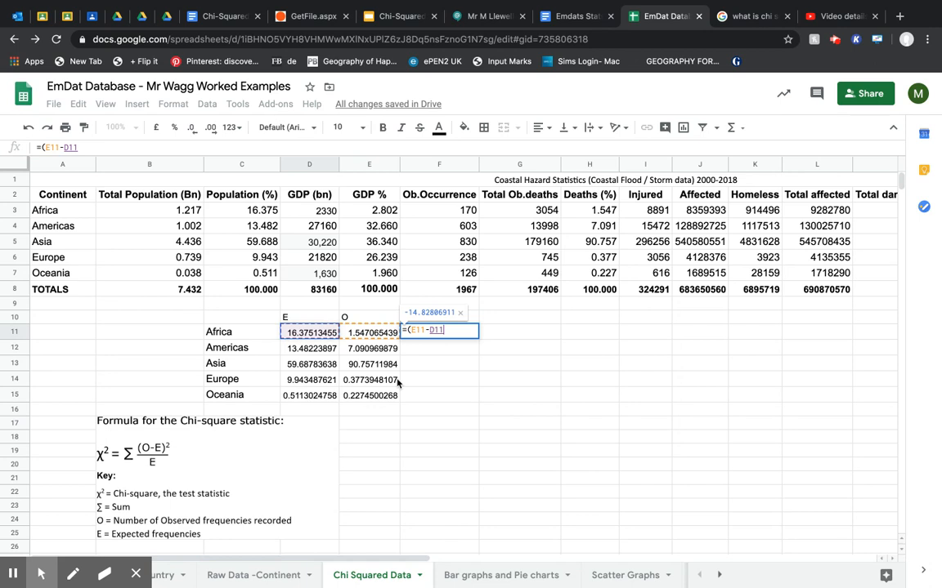
type(")")
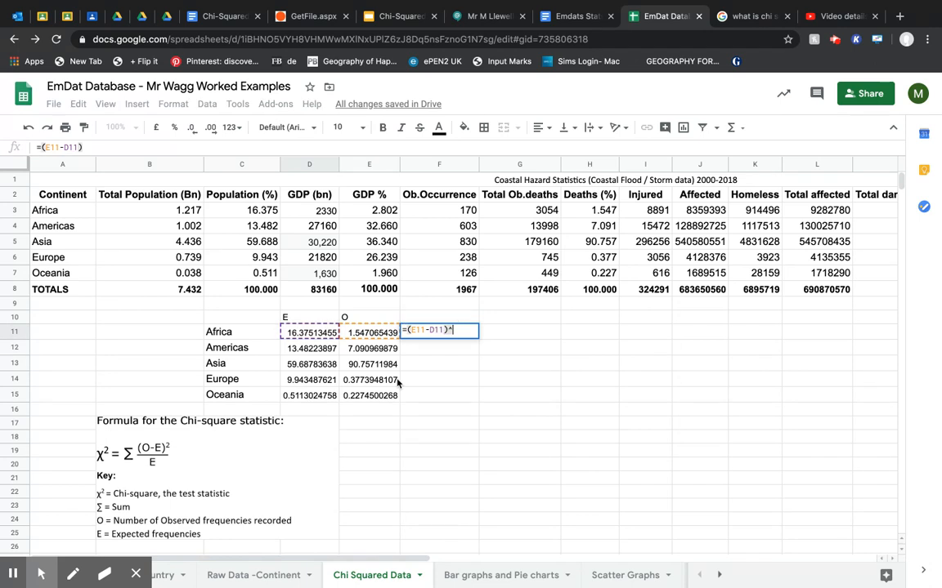
type("^")
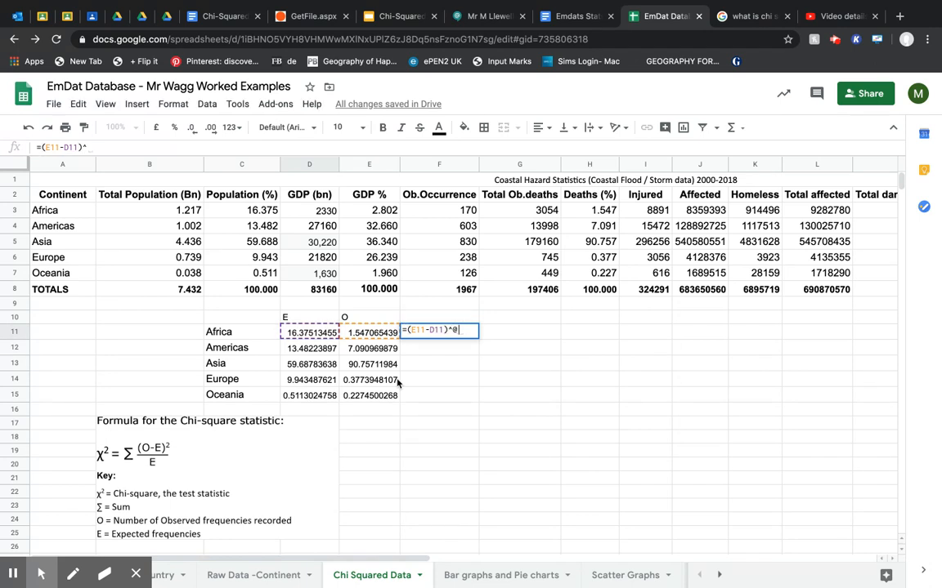
type("2")
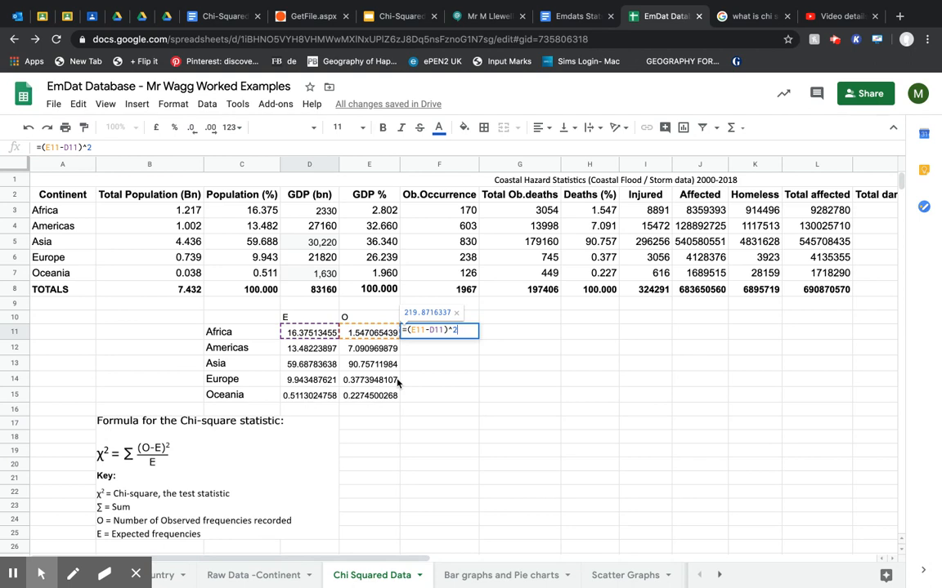
type(")")
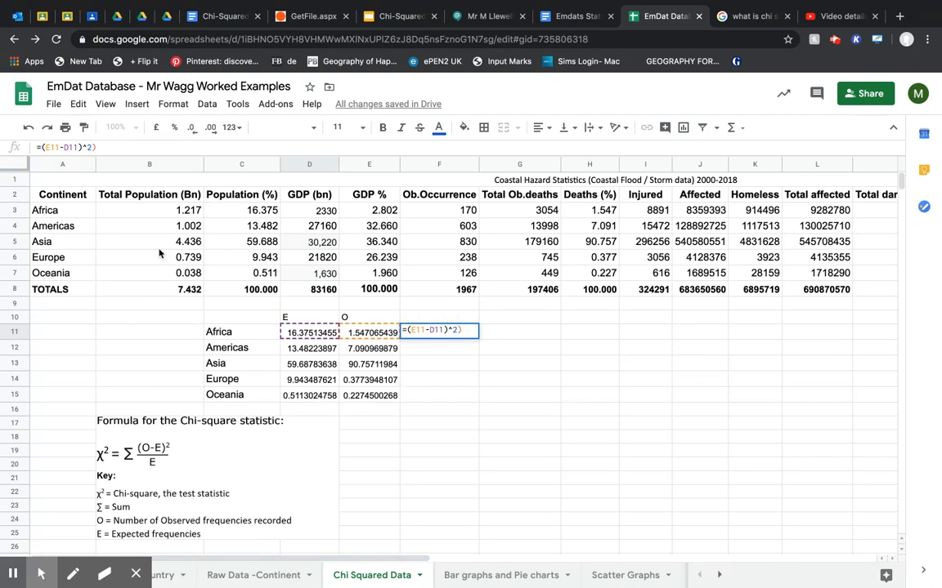
type("(")
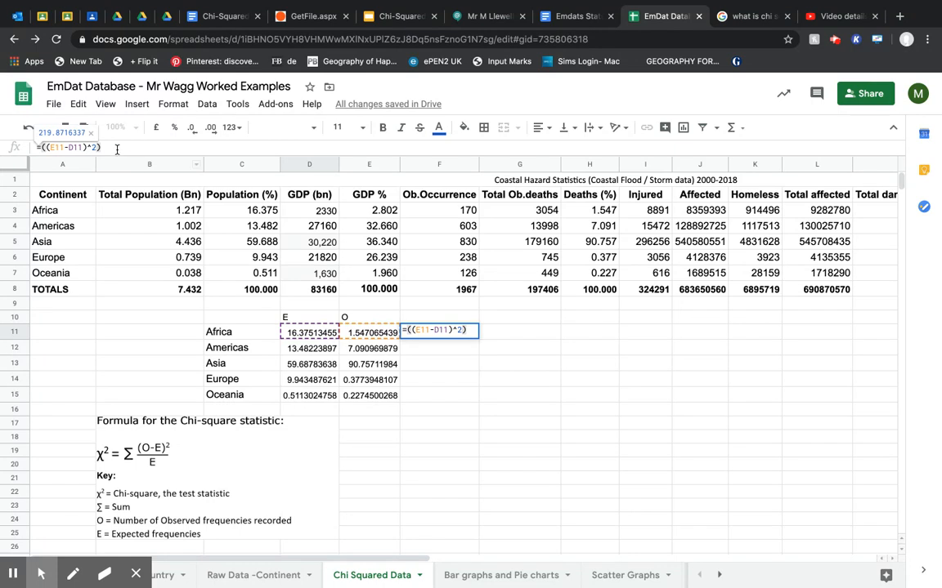
type("/")
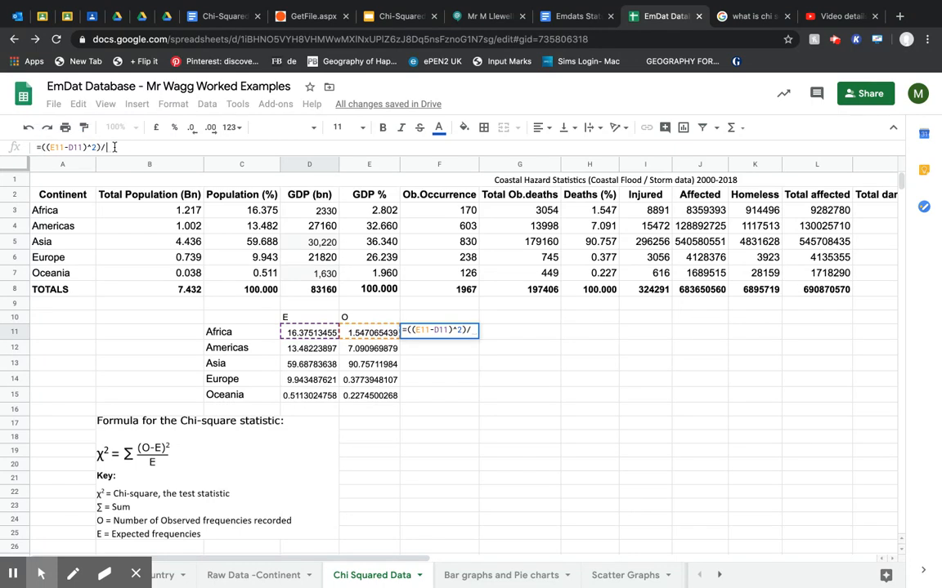
left_click(306, 335)
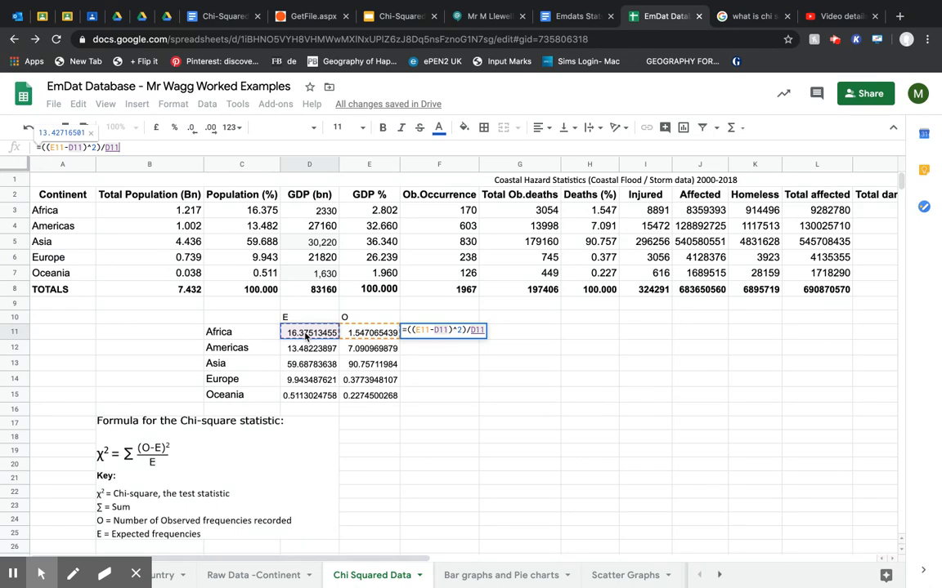
key("Return")
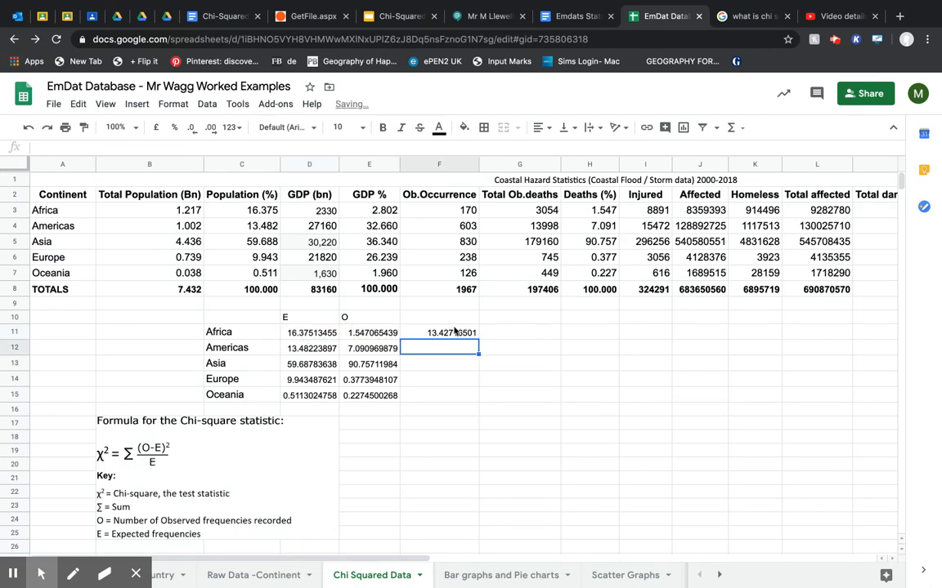
left_click(456, 334)
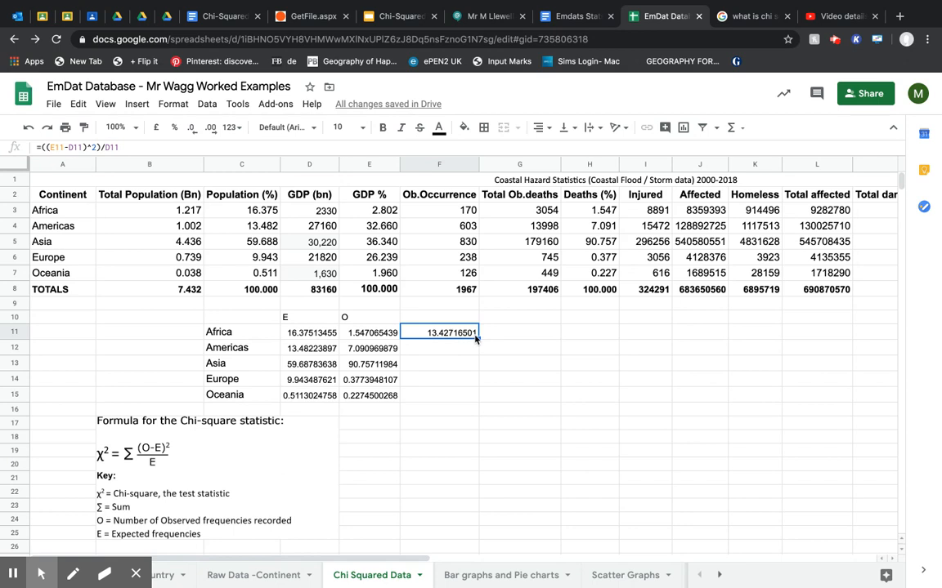
left_click_drag(479, 338, 476, 391)
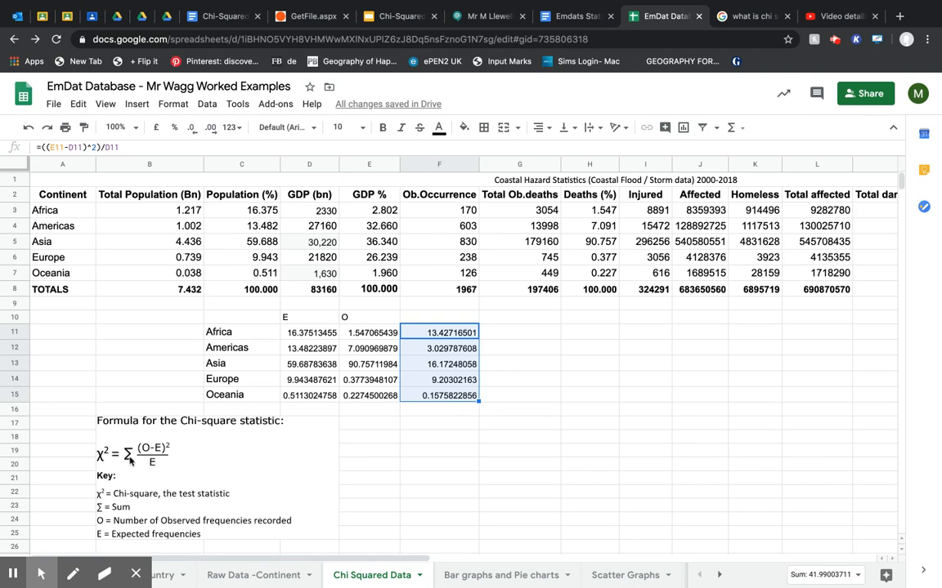
Label E16 "x2" and total the continents' components F11:F15 with a SUM formula in F16.
left_click(389, 417)
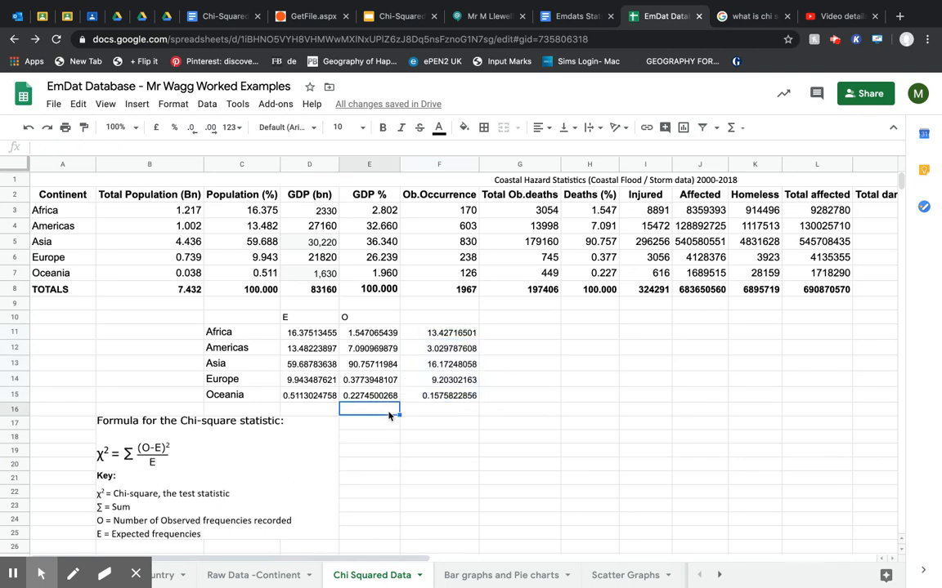
type("x2")
key("Tab")
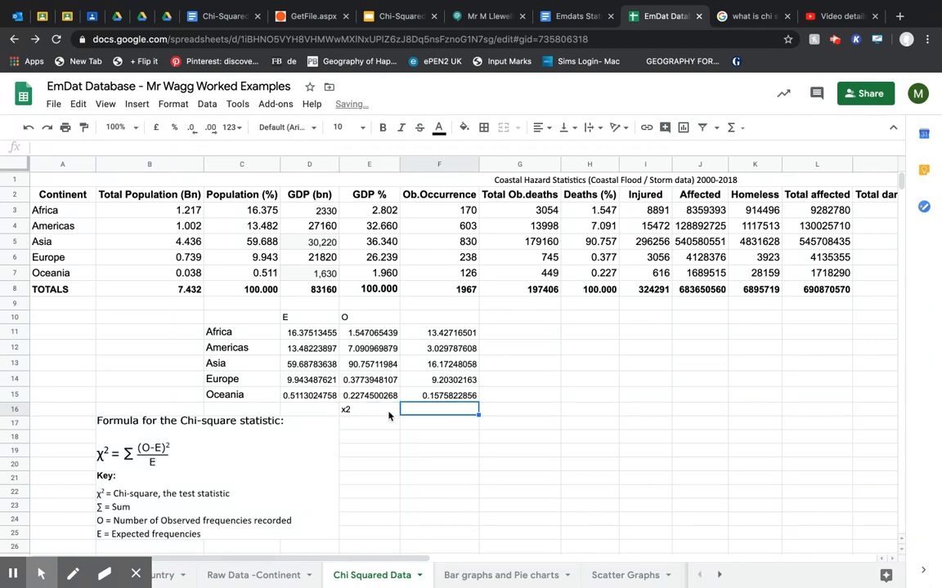
type("=sum")
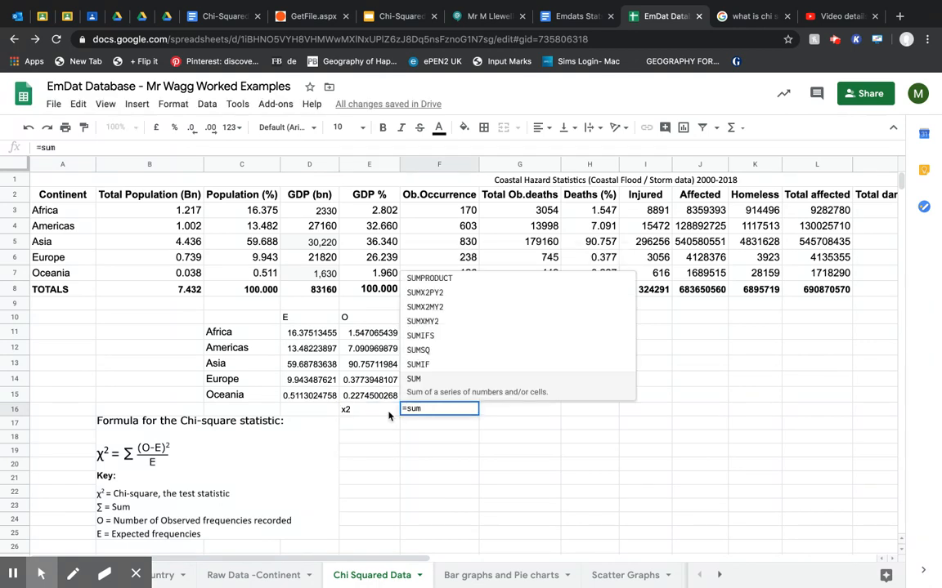
type("(")
left_click_drag(439, 332, 447, 394)
key("Return")
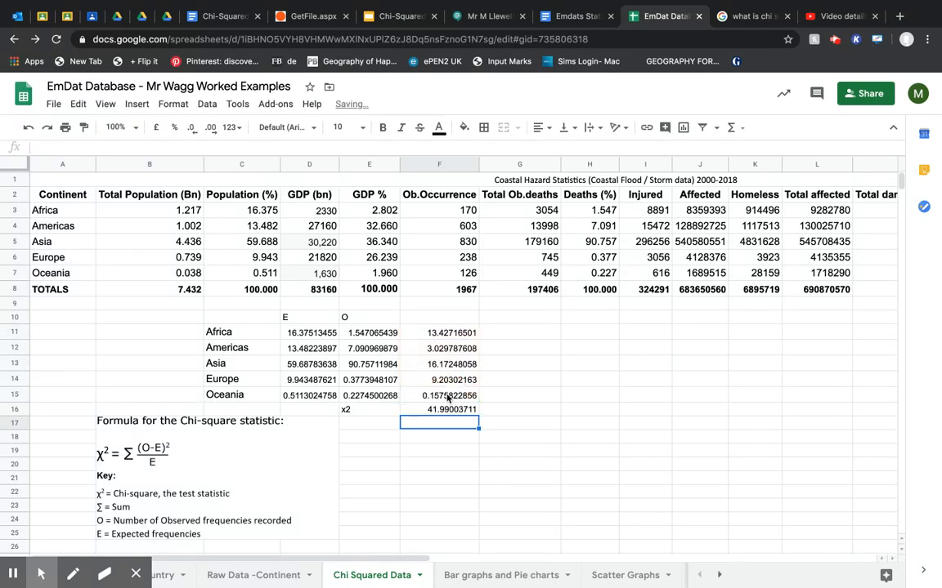
Reduce the x2 total in F16 to one decimal place.
left_click(456, 411)
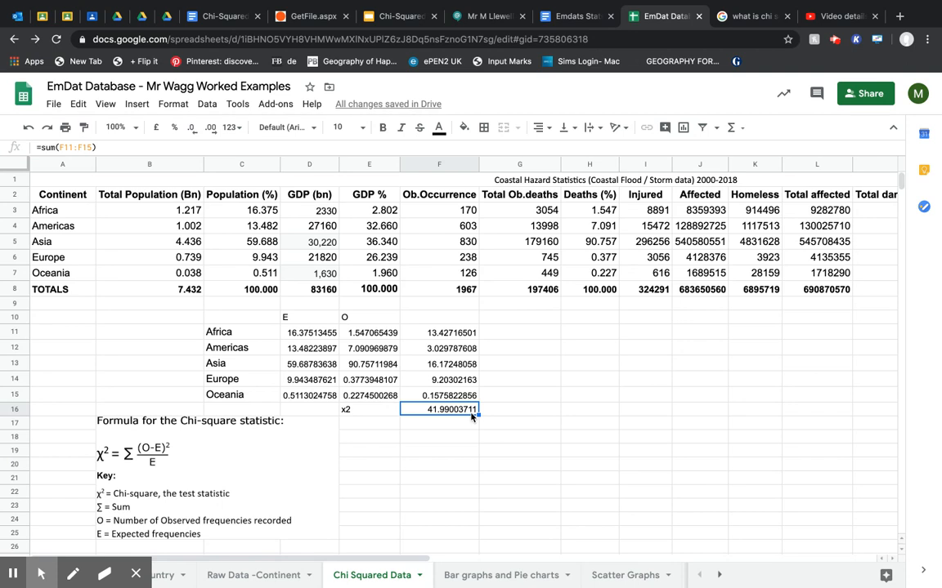
left_click(190, 128)
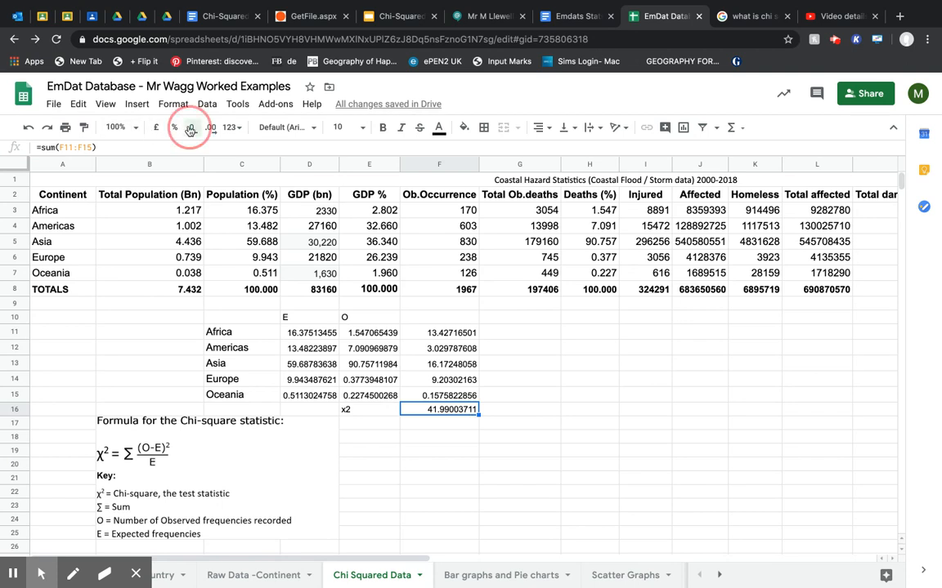
left_click(189, 129)
left_click(189, 128)
left_click(189, 129)
left_click(189, 129)
left_click(190, 128)
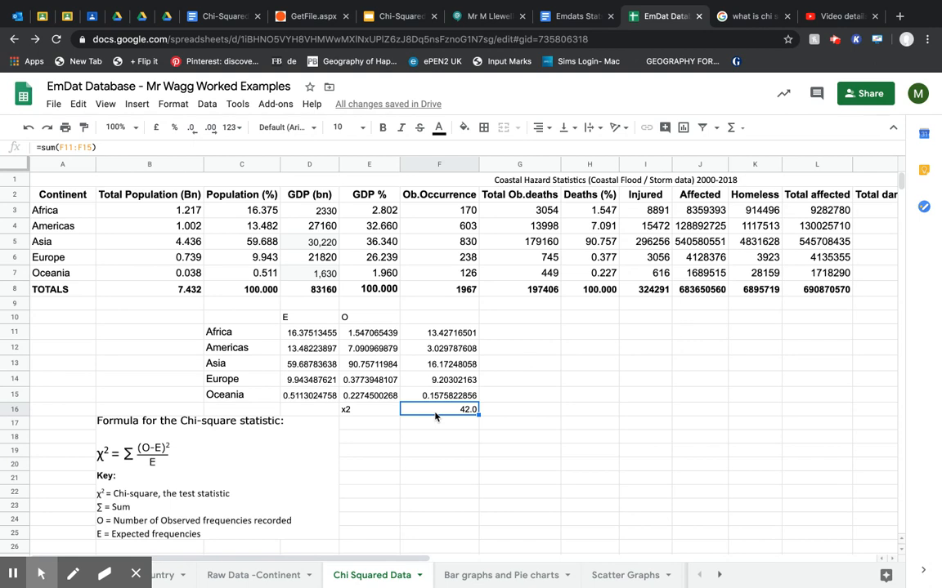
Copy the x2 total from F16 and enter 42.0 under "b) X2 value for death toll" in the Google Docs review document.
key("ctrl+c")
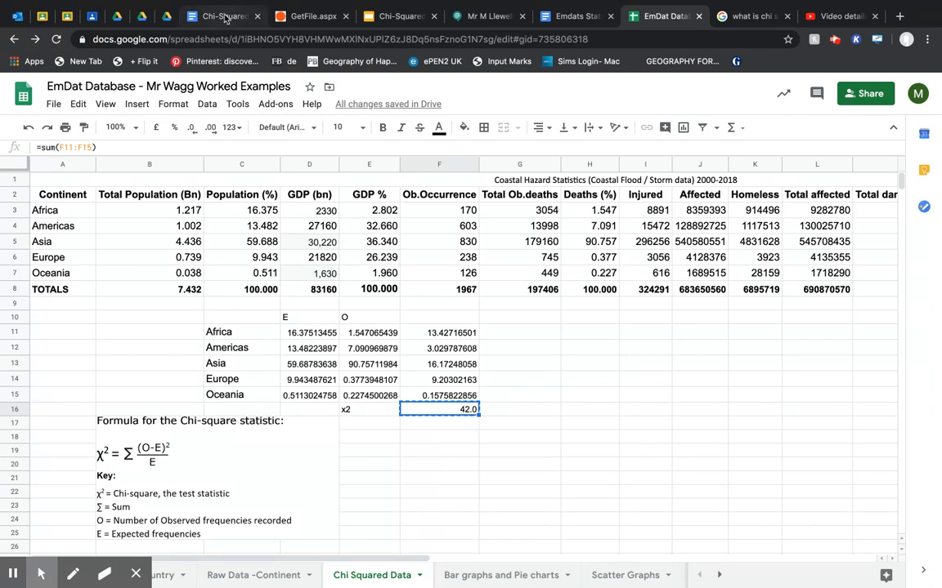
left_click(572, 16)
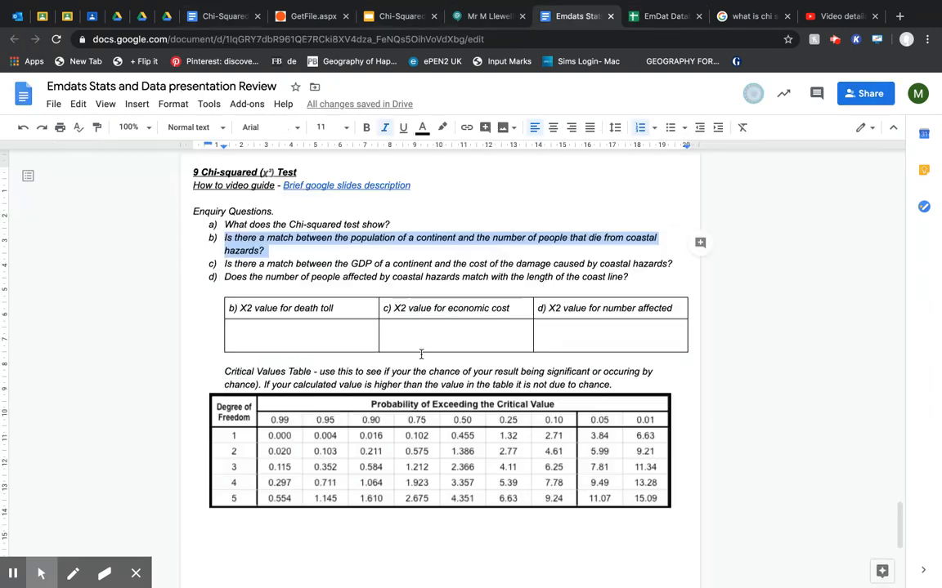
left_click(280, 330)
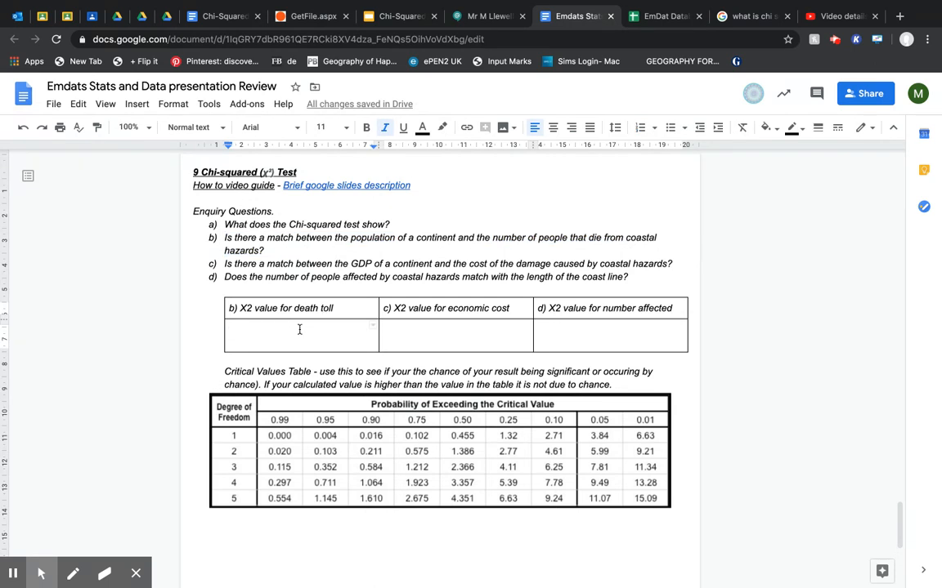
left_click(338, 309)
type("&")
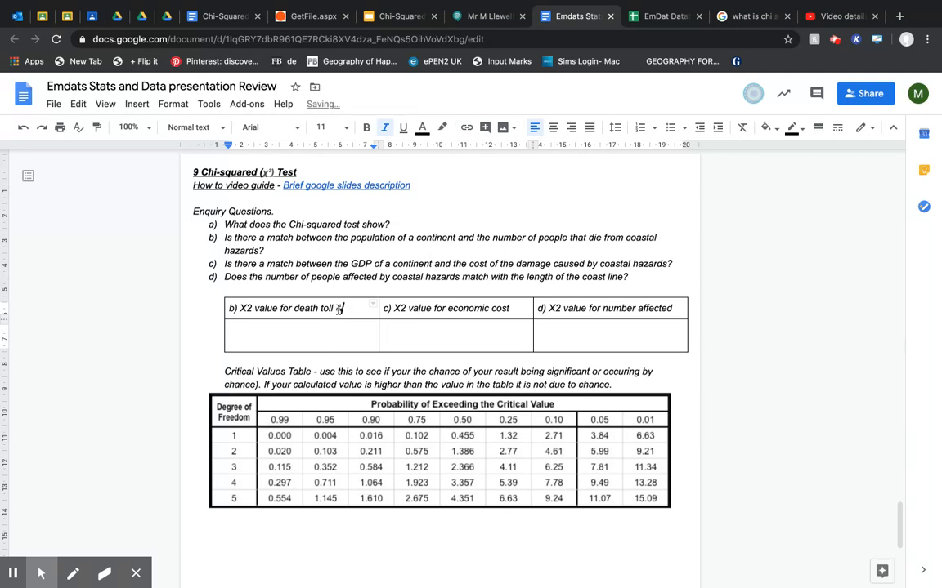
key("BackSpace")
left_click(306, 332)
type("42.0")
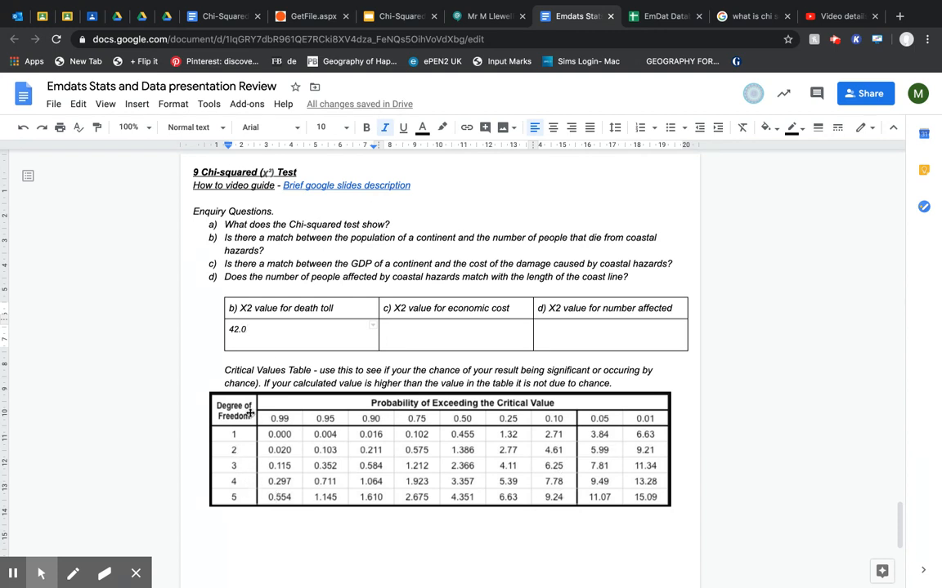
Append the degrees of freedom note "(df = n-1)" after 42.0 in the death toll cell.
type("(")
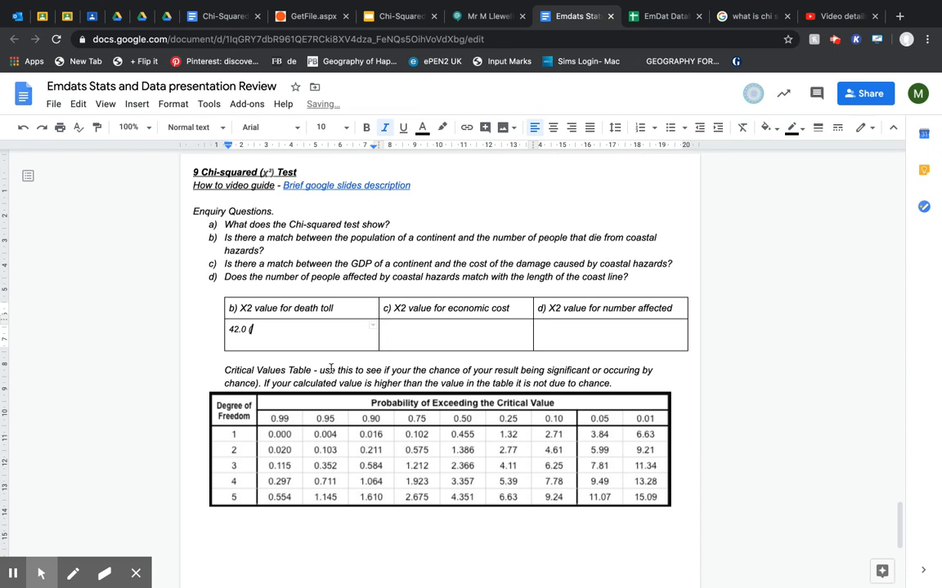
type("df - n")
type("-1)")
key("Left")
key("Left")
key("Left")
key("Left")
key("BackSpace")
key("BackSpace")
type("=")
Add the line "n=sample size" below the degrees of freedom note in the death toll cell.
key("Down")
key("Return")
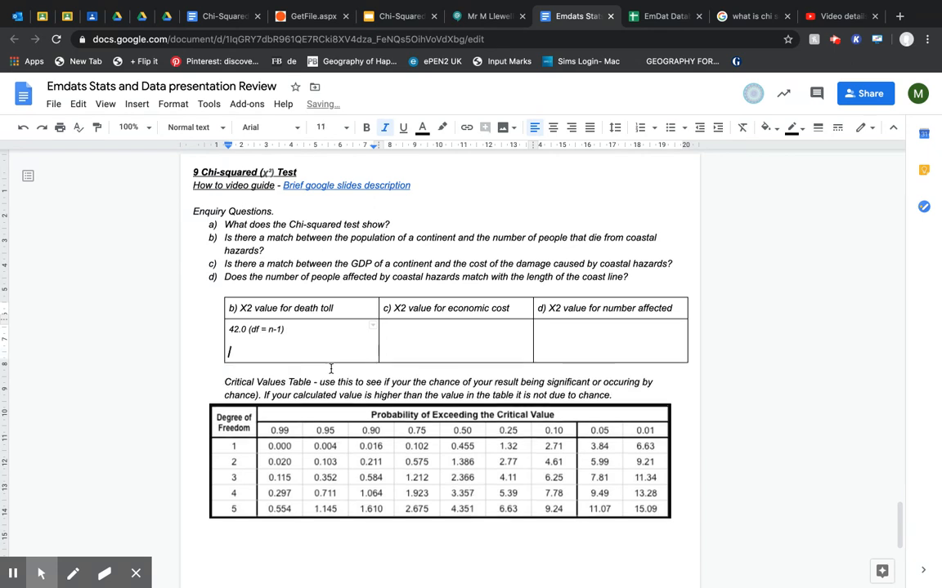
type("n=sample")
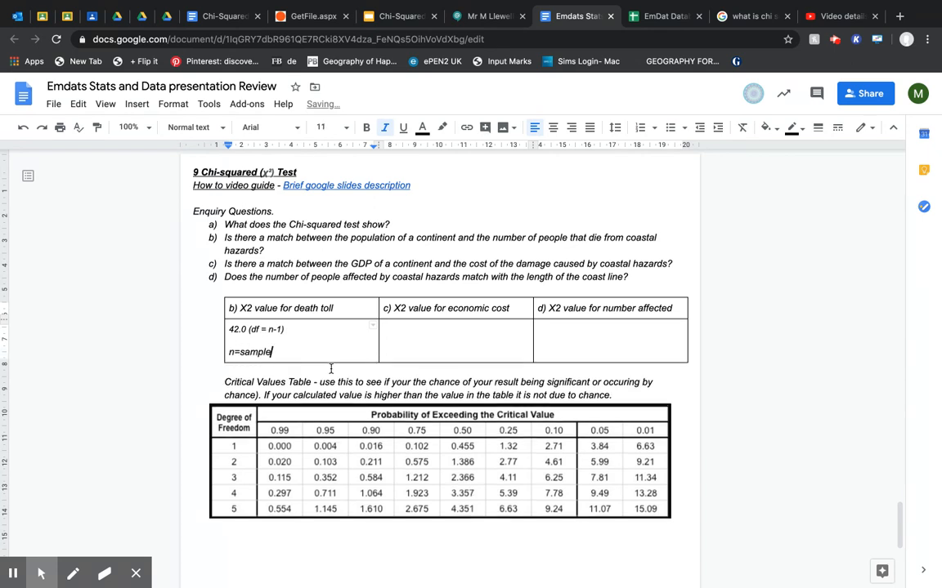
type(" size")
Switch back to the Google Sheets data and go through the continents in C11:C15 to determine the sample size.
left_click(645, 16)
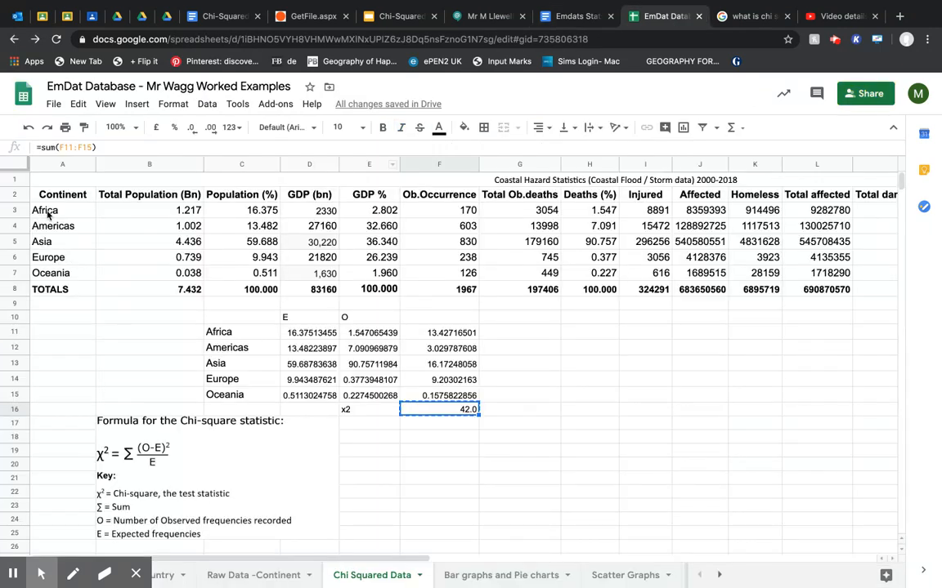
left_click(242, 333)
left_click(237, 348)
left_click(237, 364)
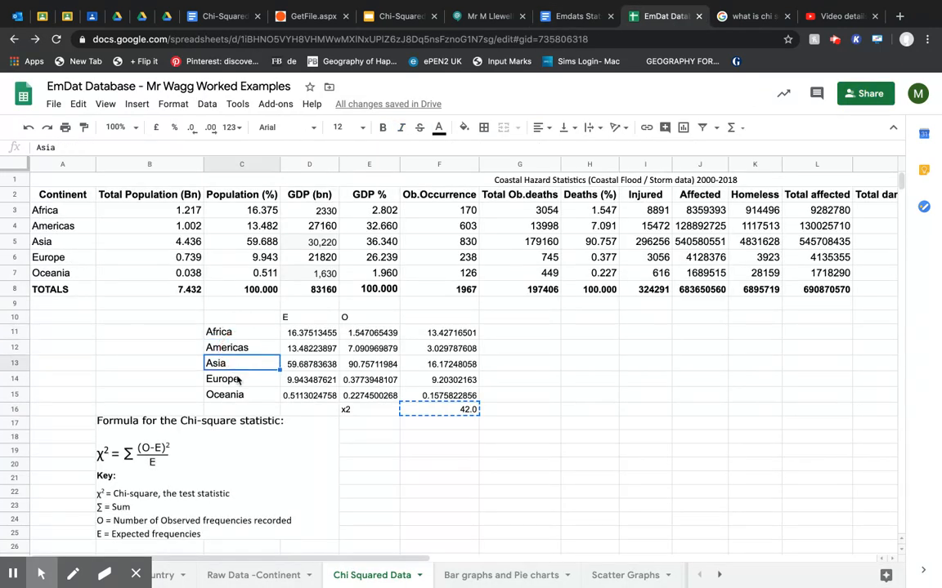
left_click(237, 380)
left_click(225, 396)
left_click_drag(209, 328, 439, 398)
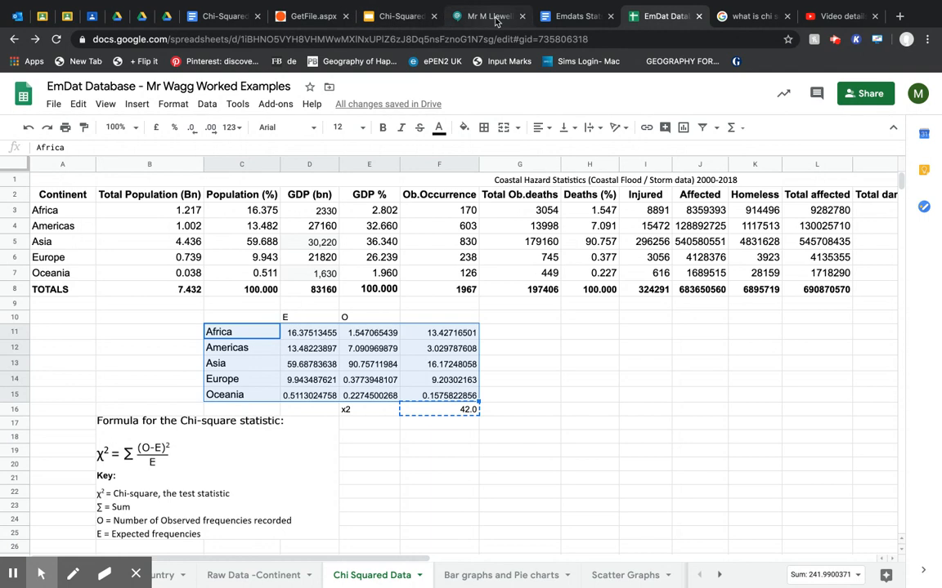
Return to the Google Docs review document and highlight "42.0 (df = n-1)" in the death toll cell.
left_click(544, 16)
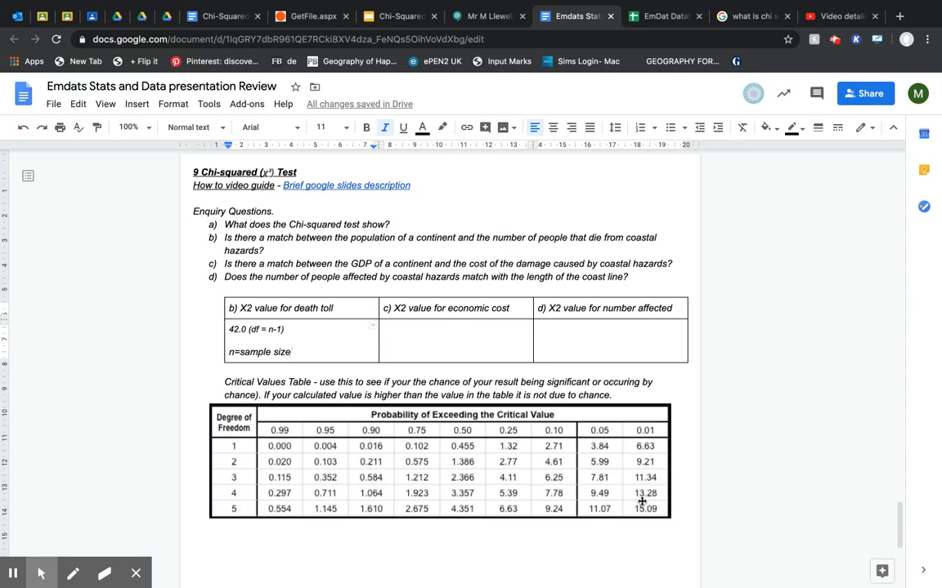
left_click(248, 330)
left_click_drag(311, 327, 229, 328)
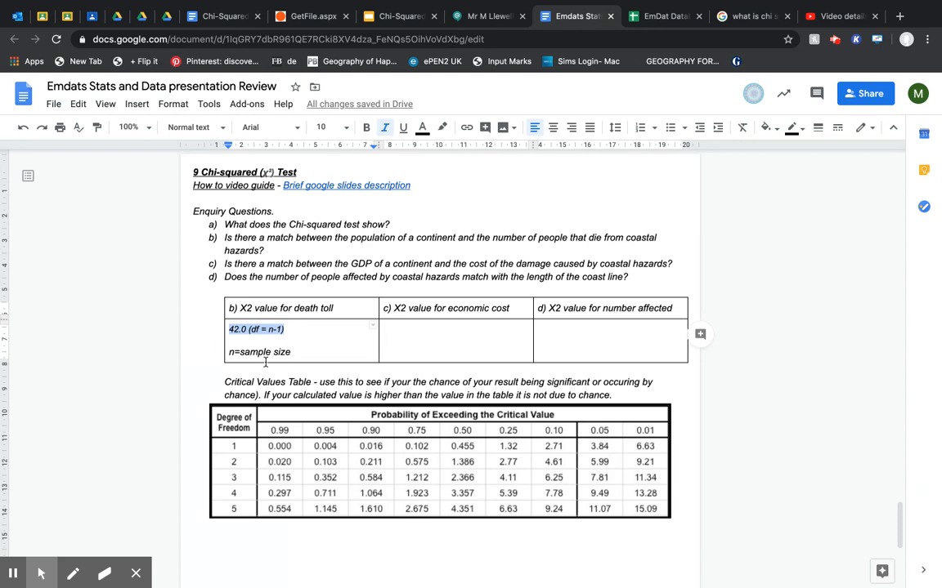
Highlight "GDP" in enquiry question c and switch to the EmDat Database spreadsheet in Google Sheets.
left_click(429, 326)
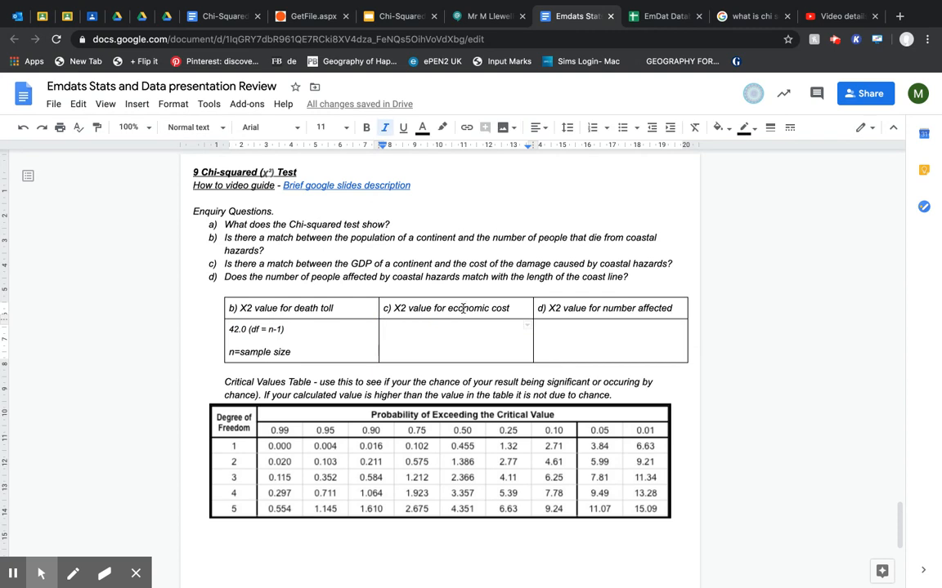
double_click(361, 263)
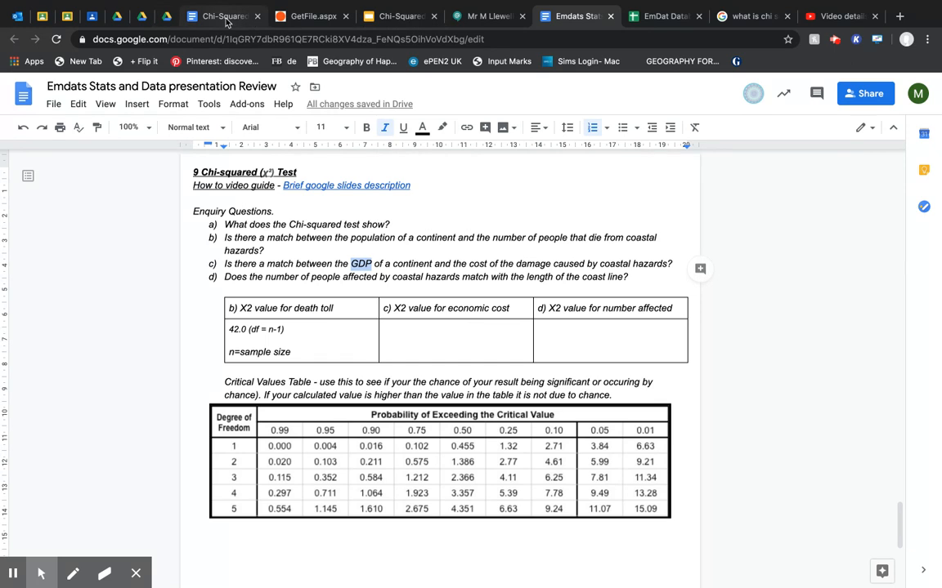
left_click(664, 17)
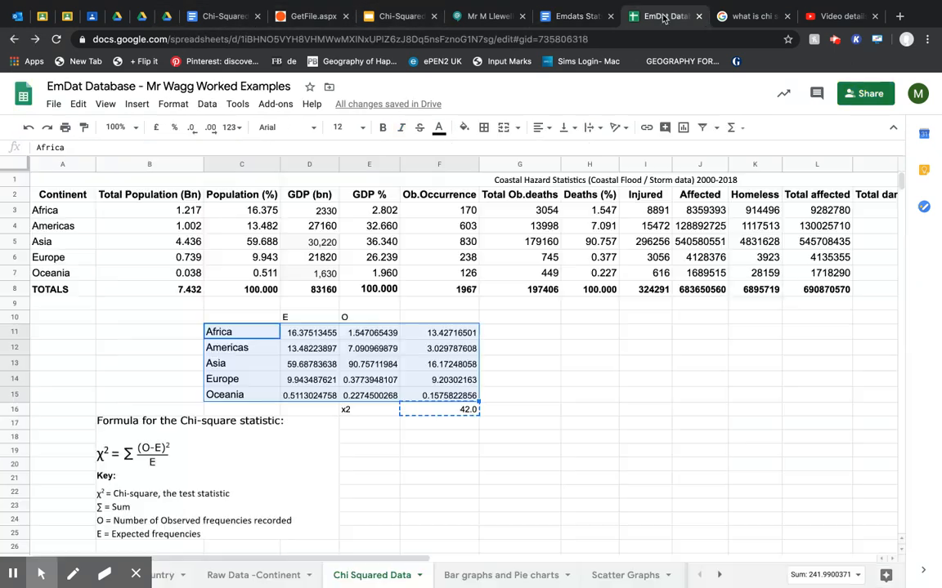
left_click(571, 254)
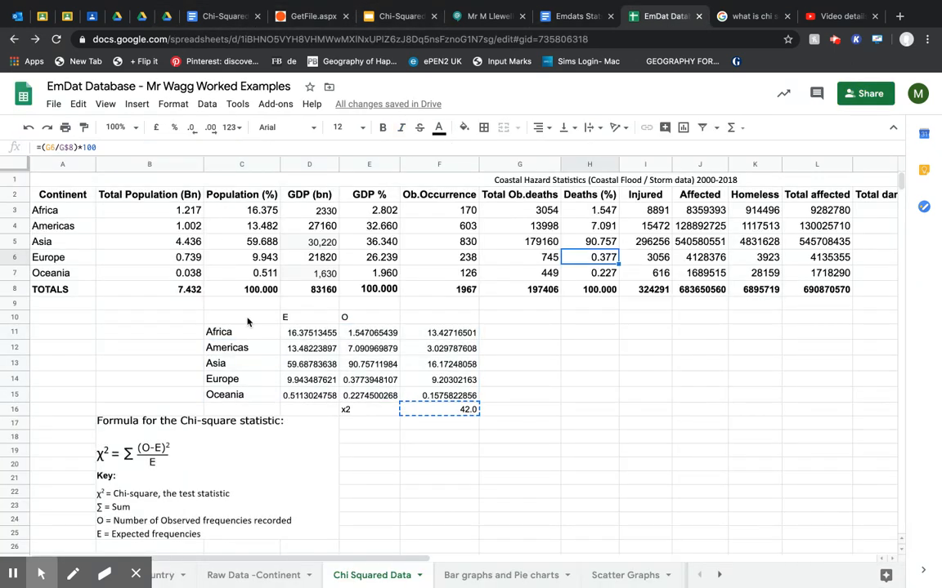
Copy the continent names in C10:C15 and paste them into column H starting at H10.
left_click_drag(248, 322, 264, 398)
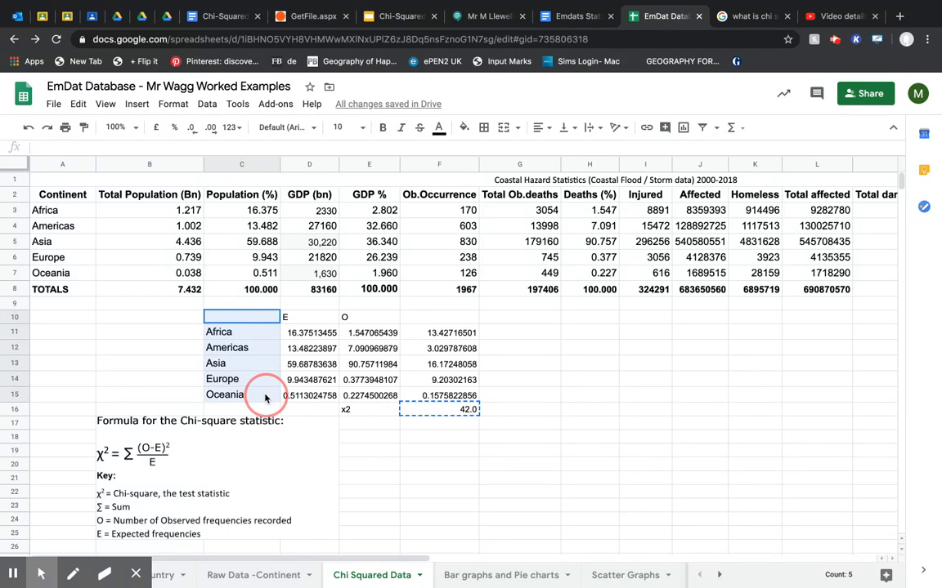
key("ctrl+c")
left_click(526, 322)
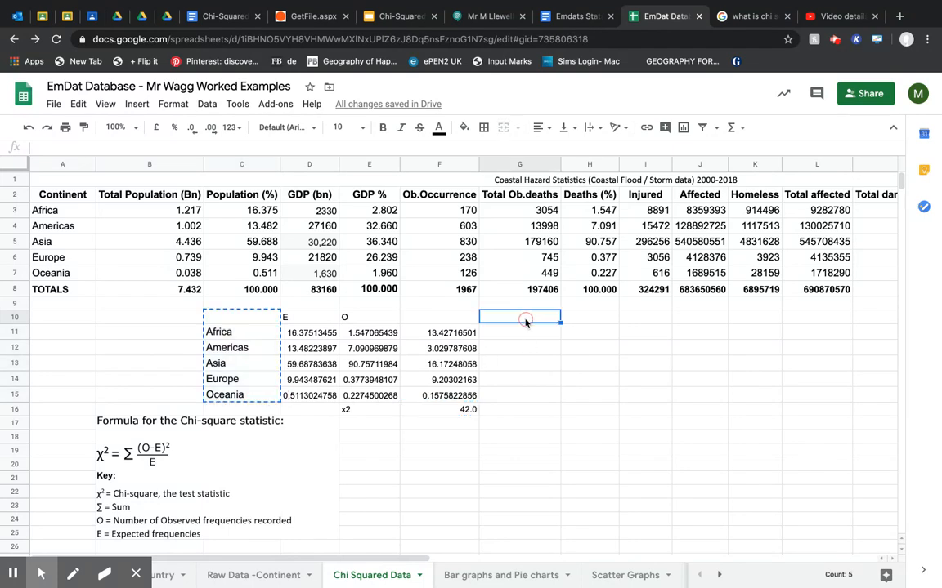
left_click(536, 332)
left_click(572, 332)
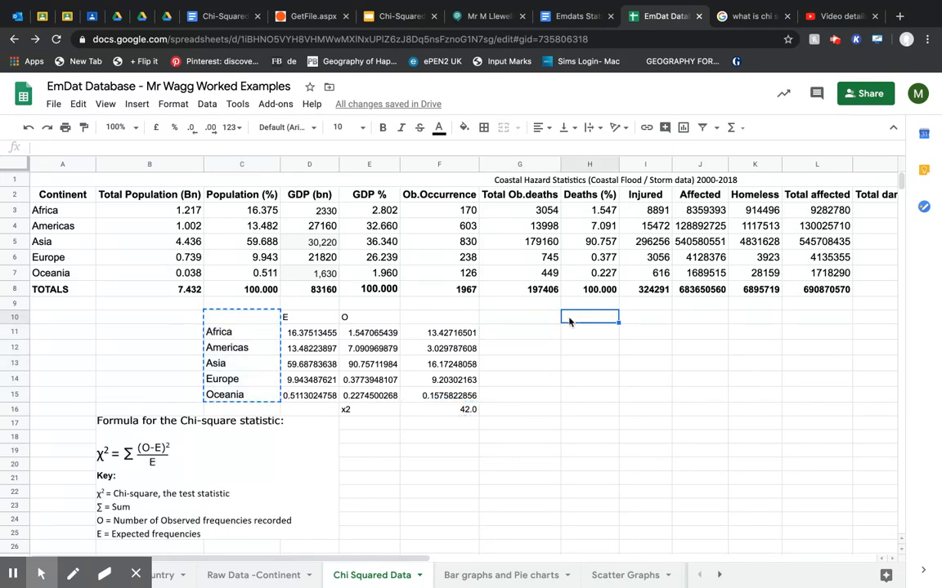
key("ctrl+v")
Merge cells D9:F9 and enter the heading "Death Toll (Total Pop - Obs Deaths)" above the first Chi-squared table.
left_click_drag(309, 304, 417, 307)
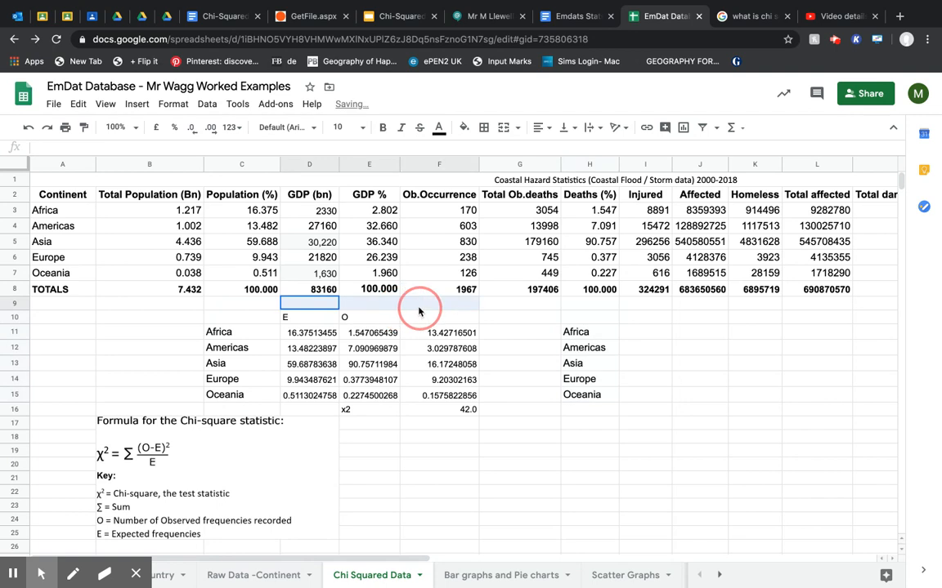
left_click(504, 126)
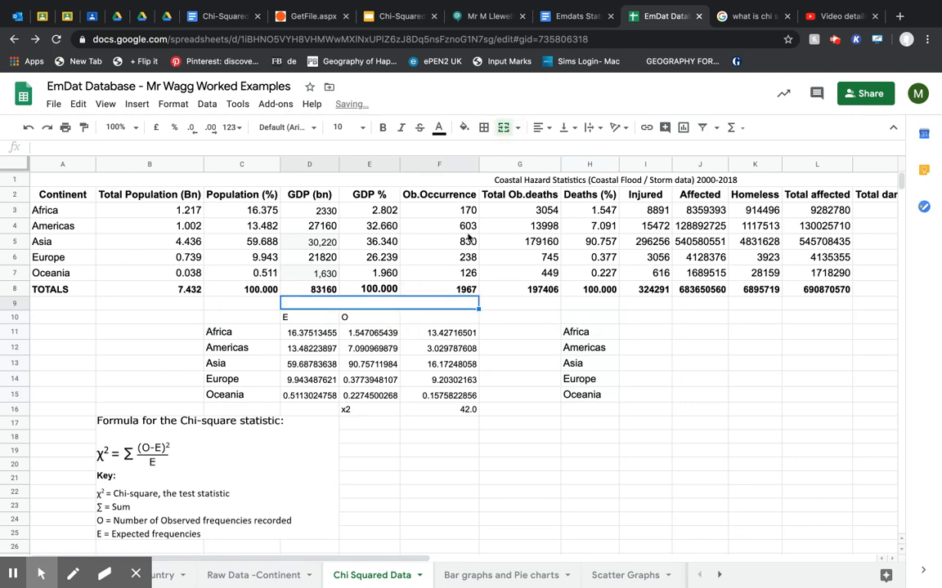
type("DE")
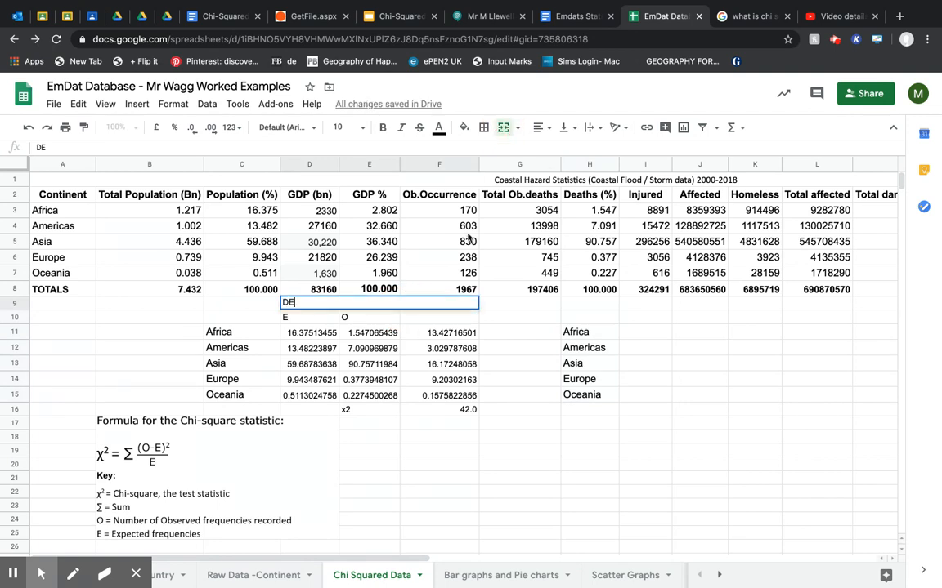
key("BackSpace")
key("BackSpace")
key("BackSpace")
type("Death Toll")
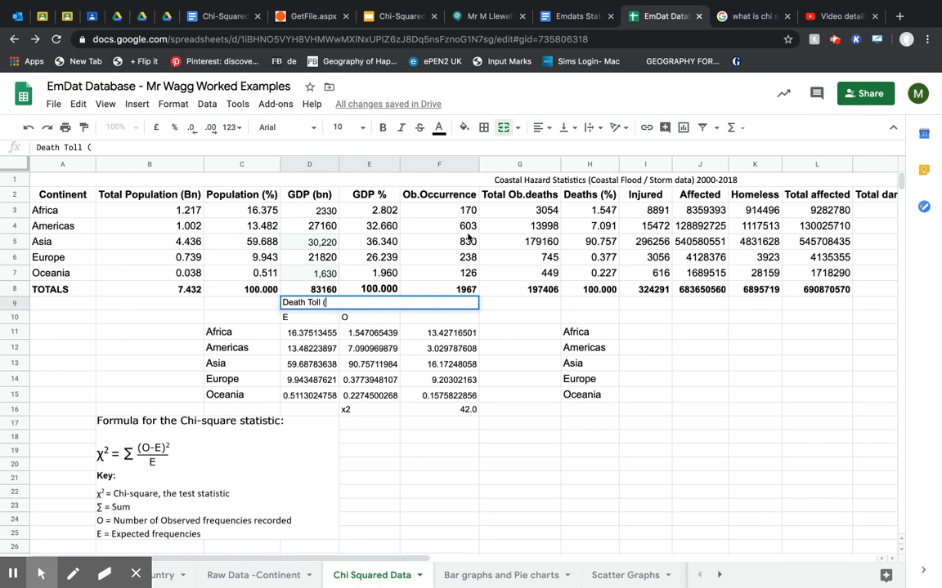
type("(Total Pop")
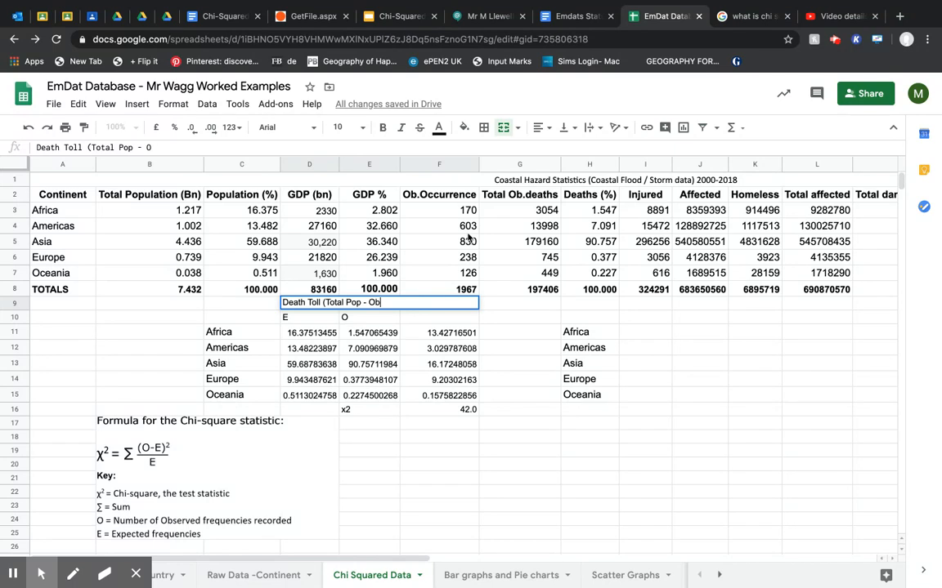
type("- Obs Deaths)")
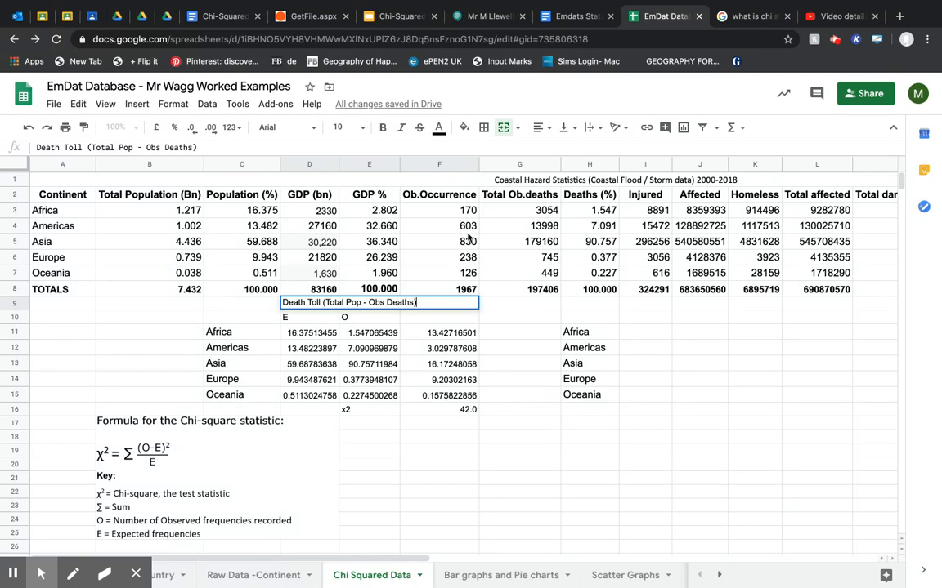
key("Return")
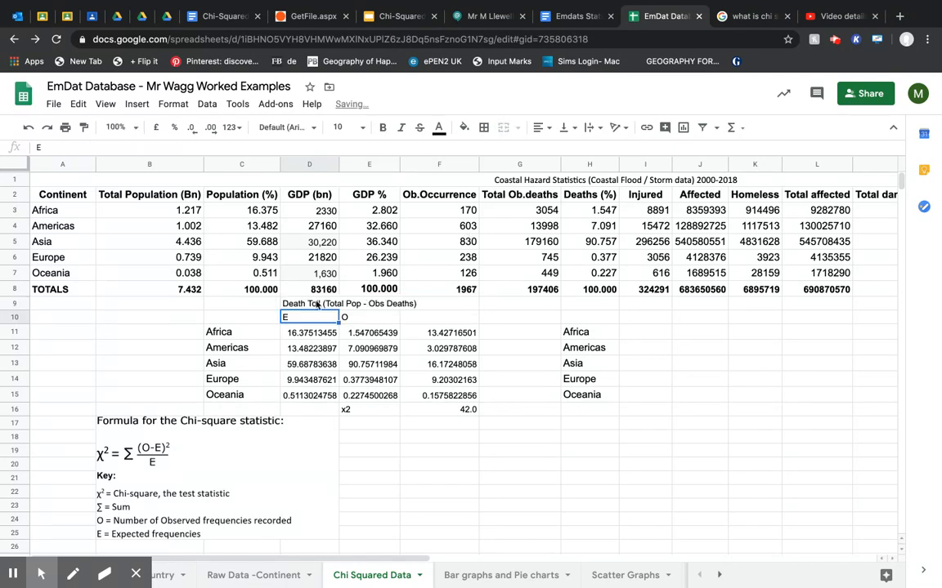
Centre the death toll heading in D9 and make it bold.
left_click(331, 302)
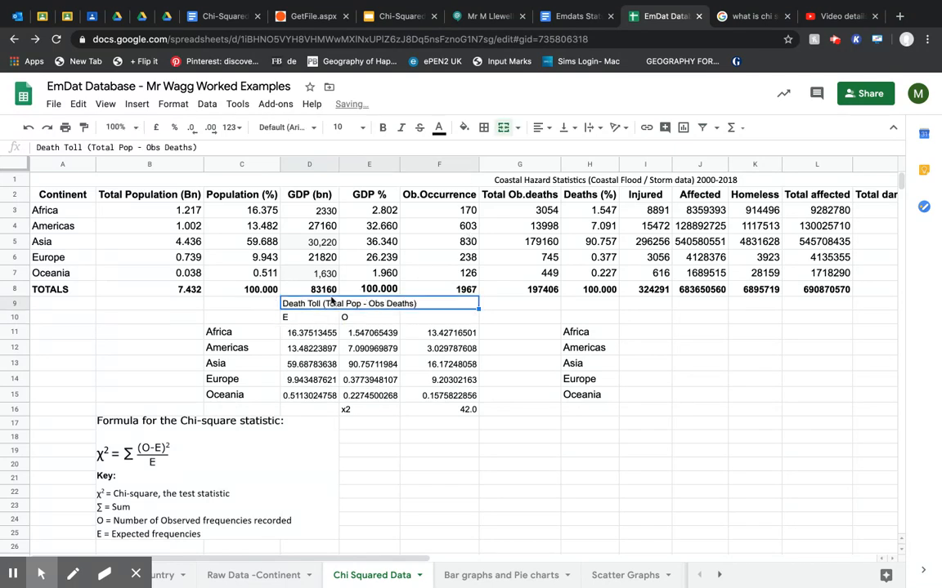
left_click(541, 127)
left_click(556, 151)
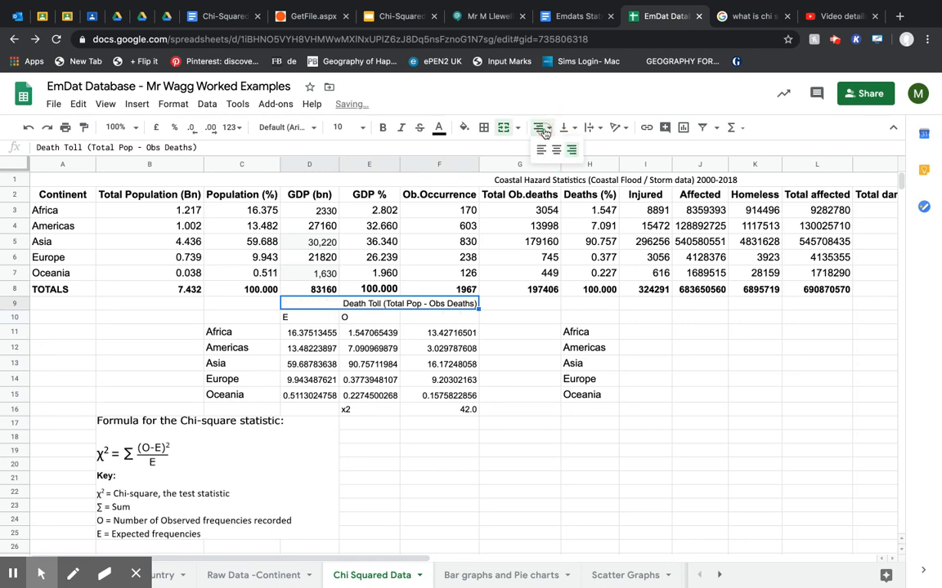
left_click(556, 150)
key("super+b")
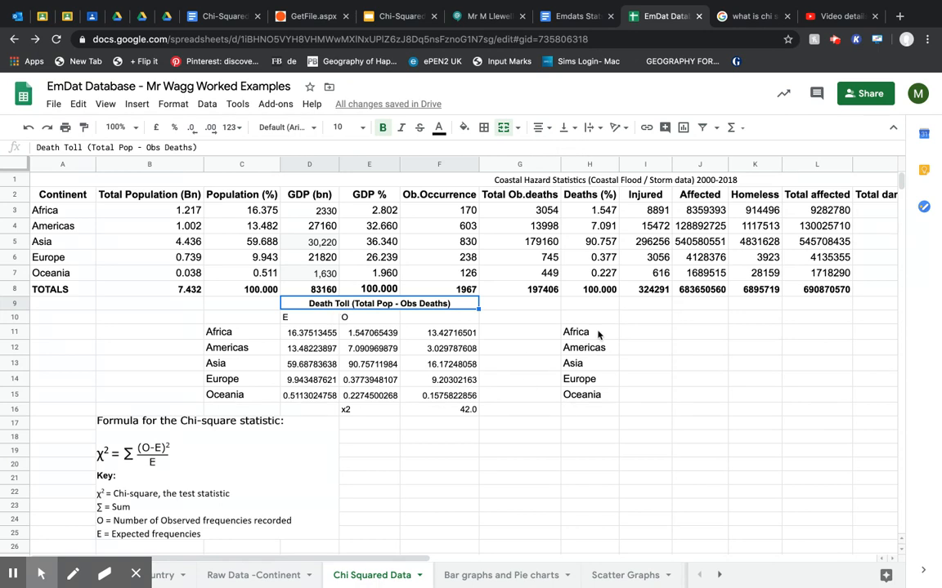
Enter the column headings "E" in I10 and "O" in J10 for the second table.
left_click(639, 318)
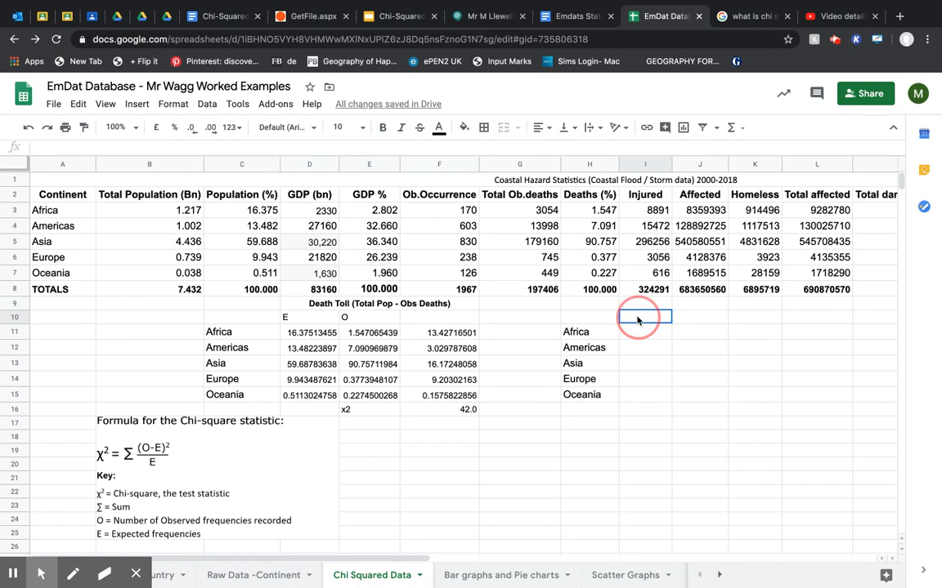
type("E")
key("Tab")
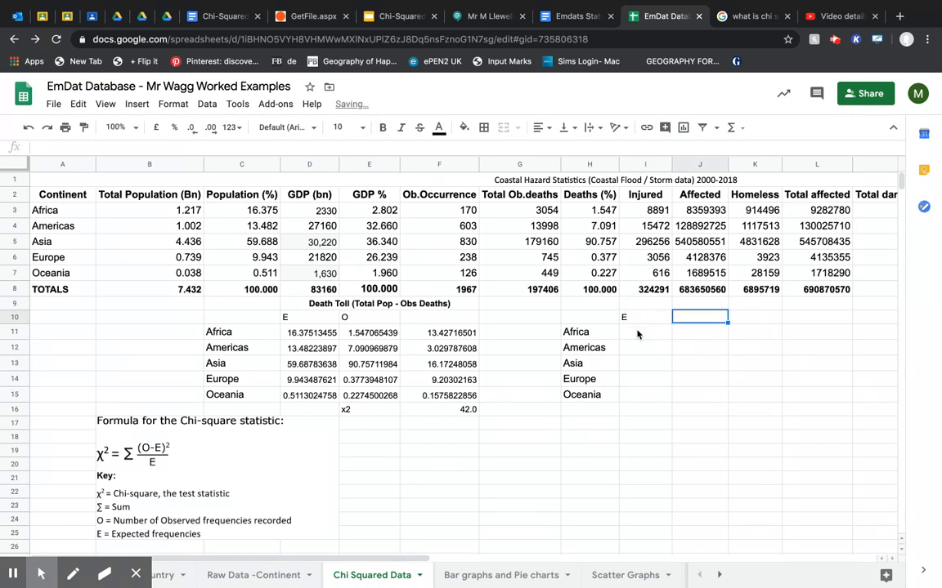
type("o")
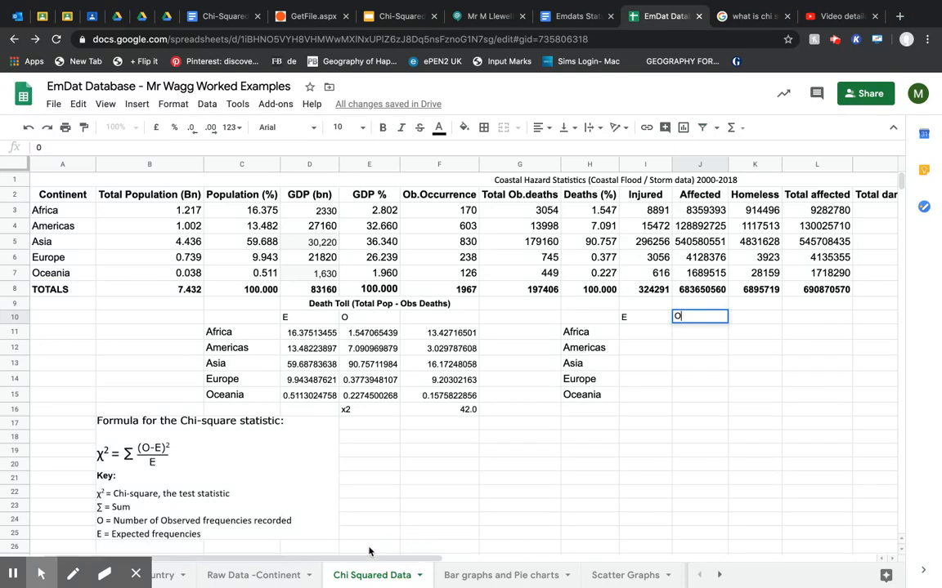
scroll(369, 546, "right", 5)
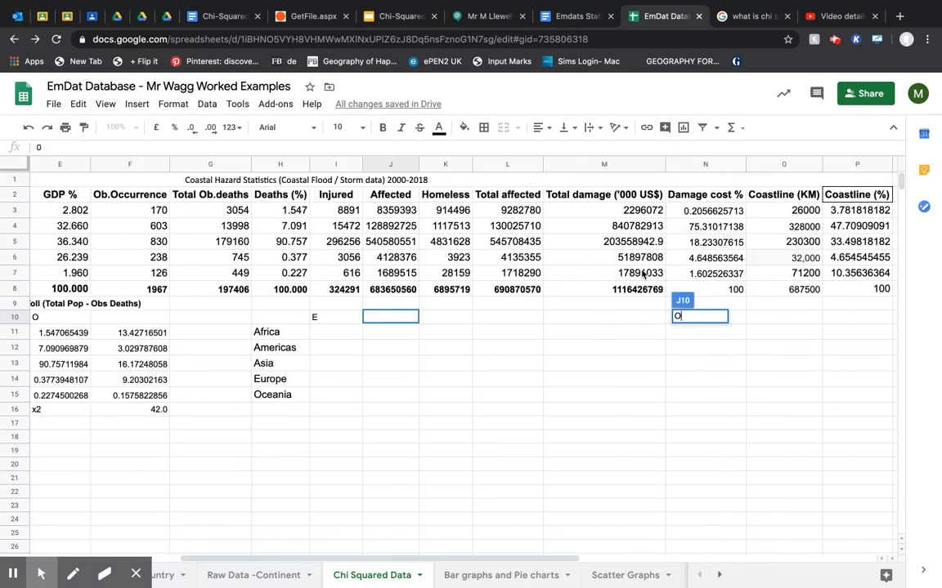
left_click(390, 317)
left_click(695, 329)
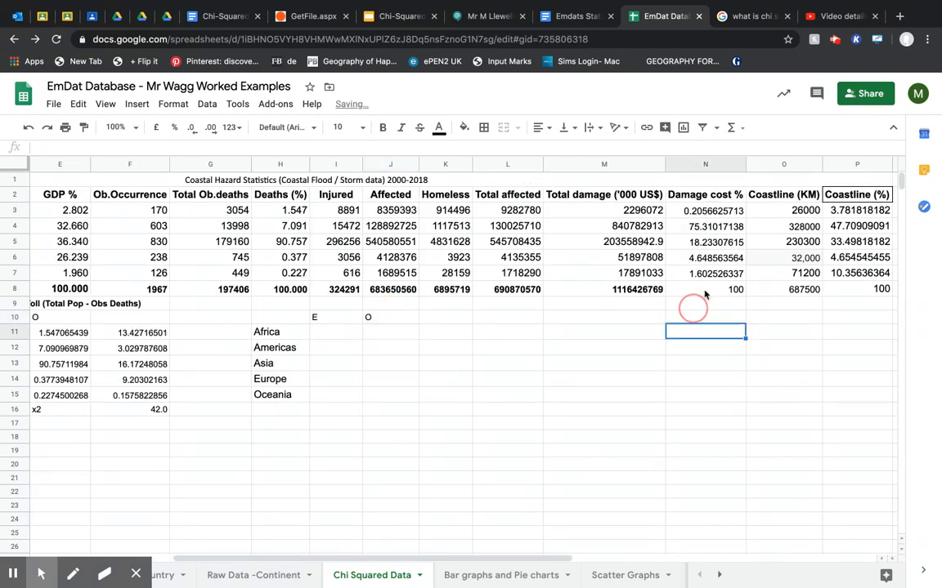
Copy the Damage cost % figures in N3:N7 into the O column at J11:J15 as values only.
left_click_drag(701, 214, 716, 278)
key("ctrl+c")
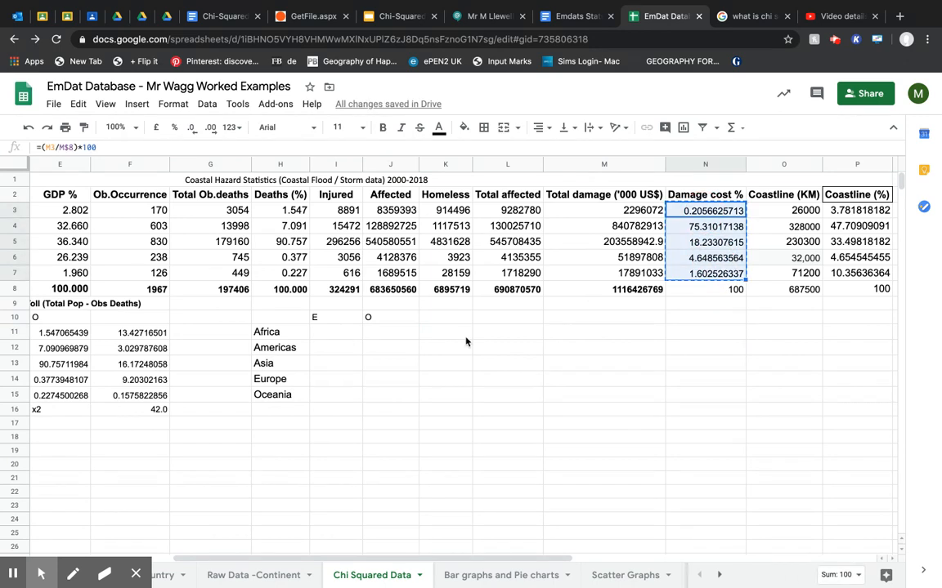
left_click(380, 336)
key("ctrl+v")
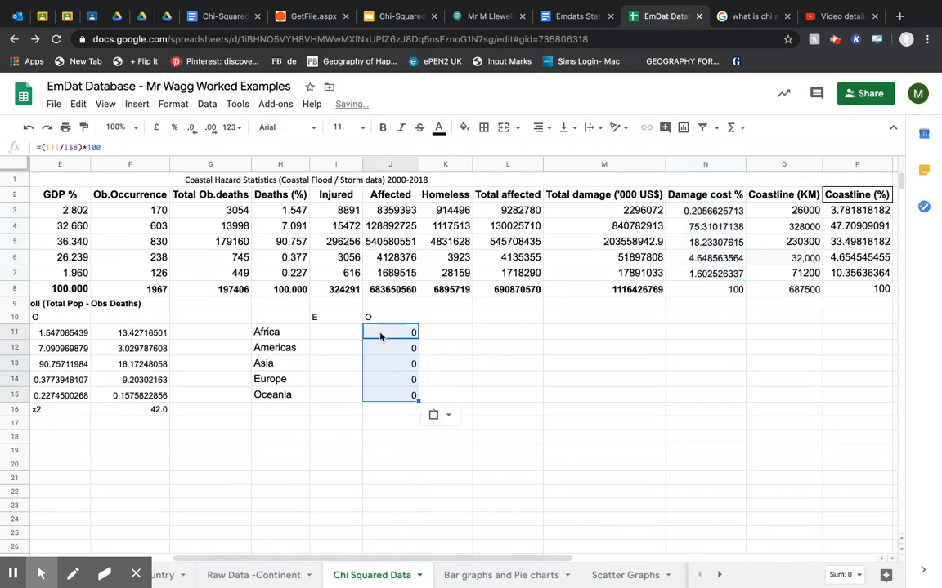
key("ctrl+z")
right_click(401, 332)
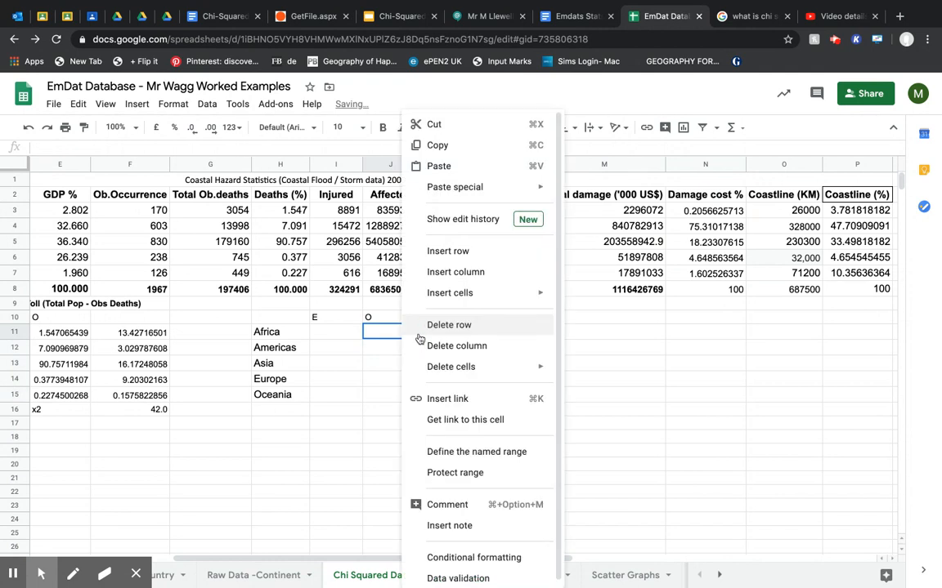
mouse_move(472, 188)
left_click(582, 193)
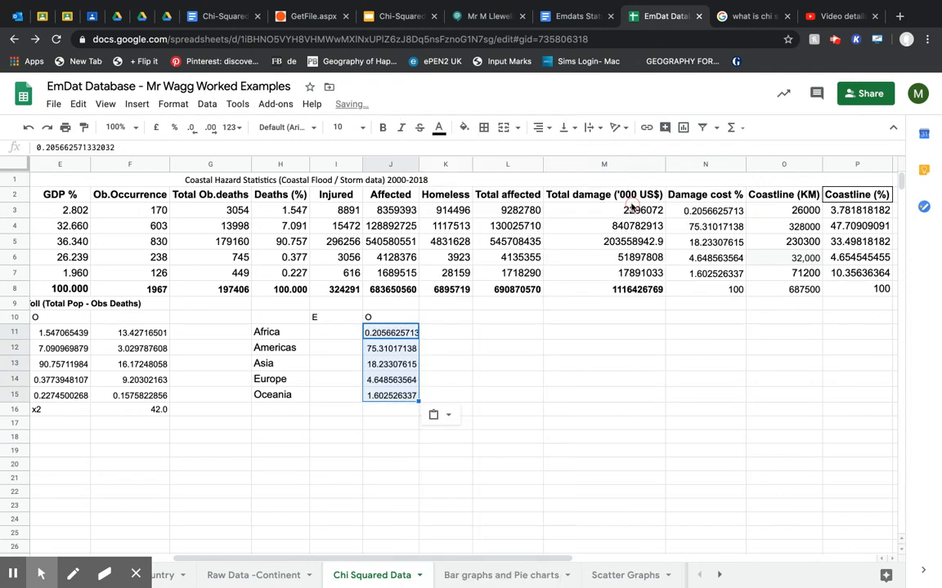
Copy the GDP % figures in E3:E7 into the E column at I11:I15 as values only.
left_click(352, 332)
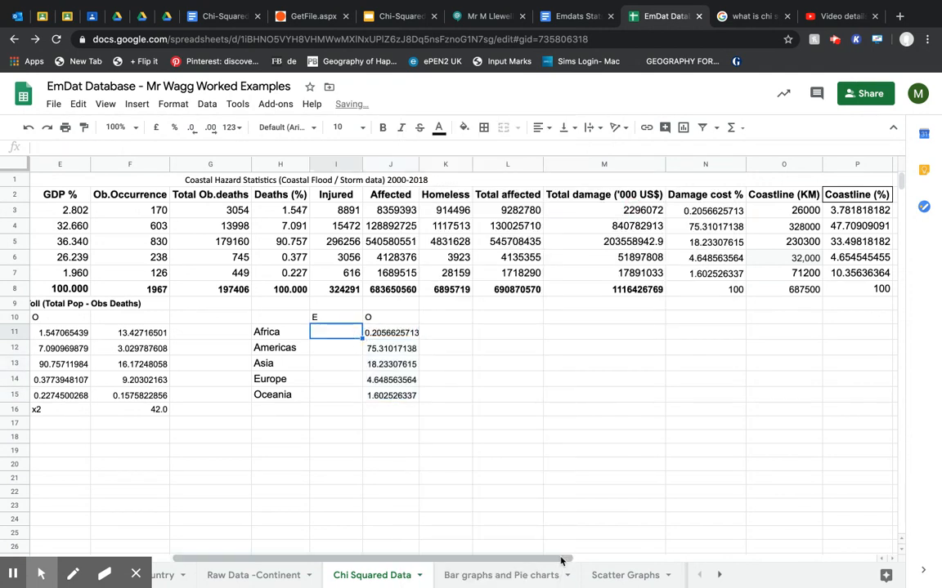
left_click_drag(562, 560, 519, 558)
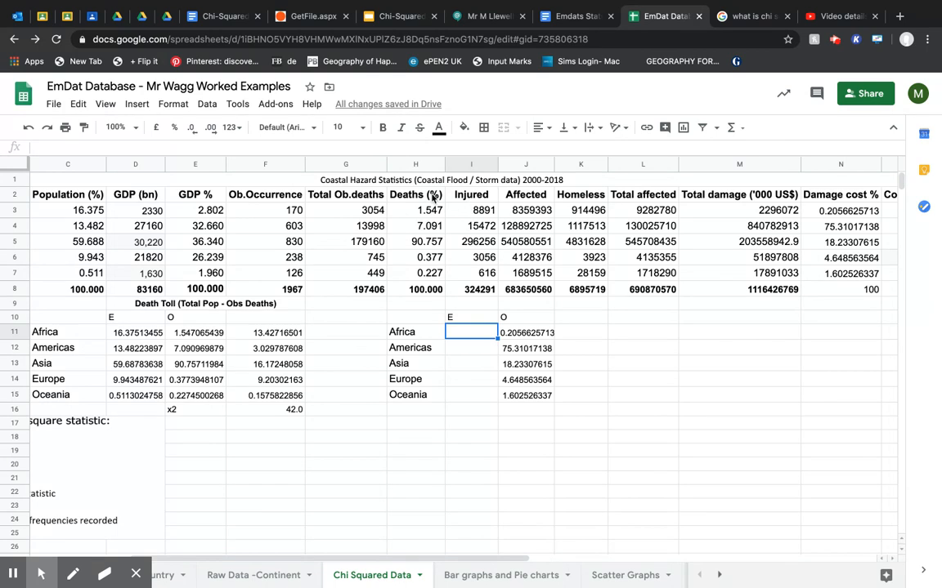
left_click_drag(343, 561, 336, 561)
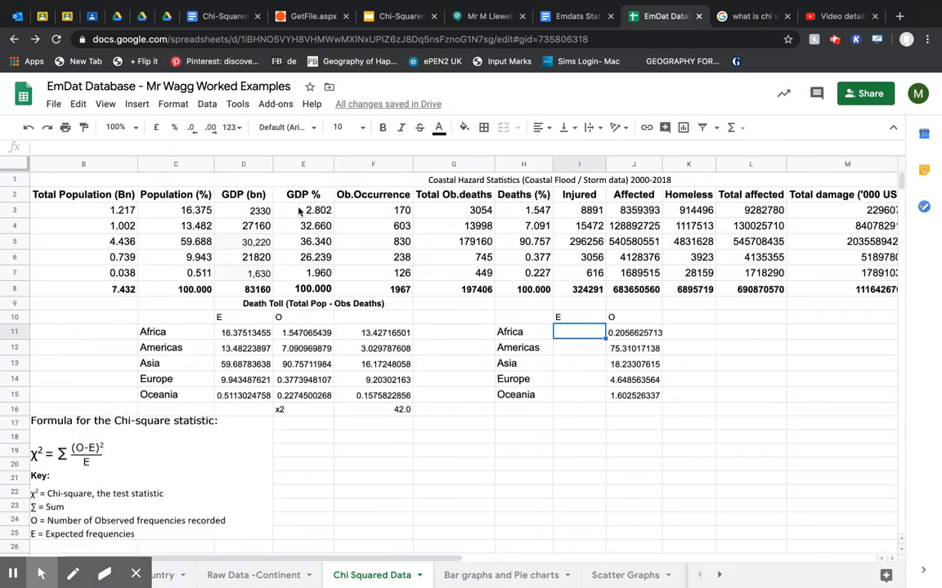
left_click_drag(309, 211, 303, 280)
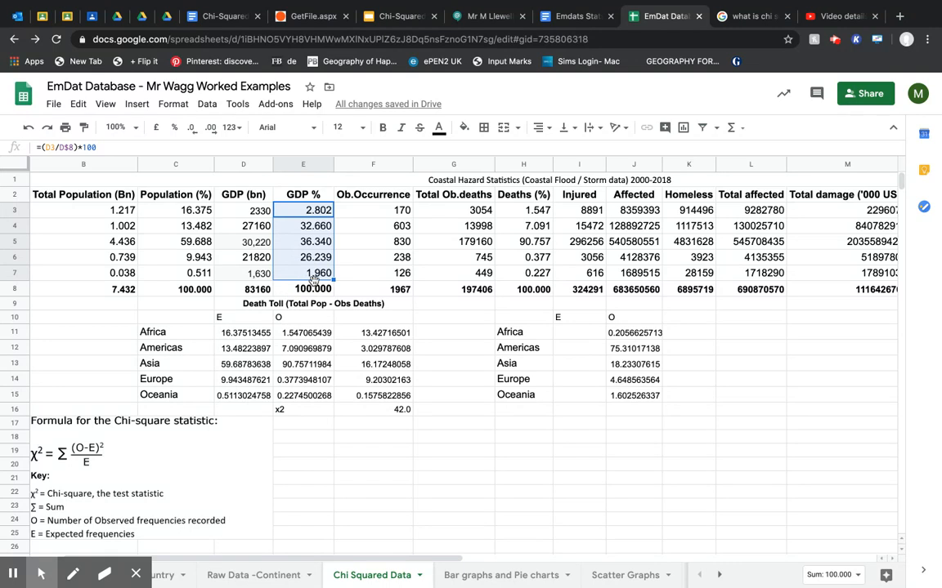
key("ctrl+c")
left_click(564, 331)
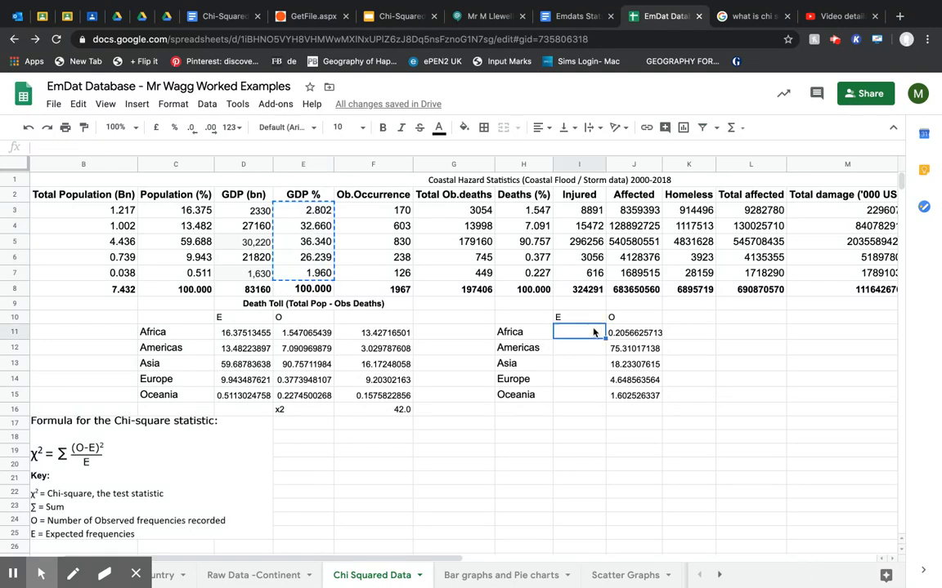
key("ctrl+v")
left_click(622, 415)
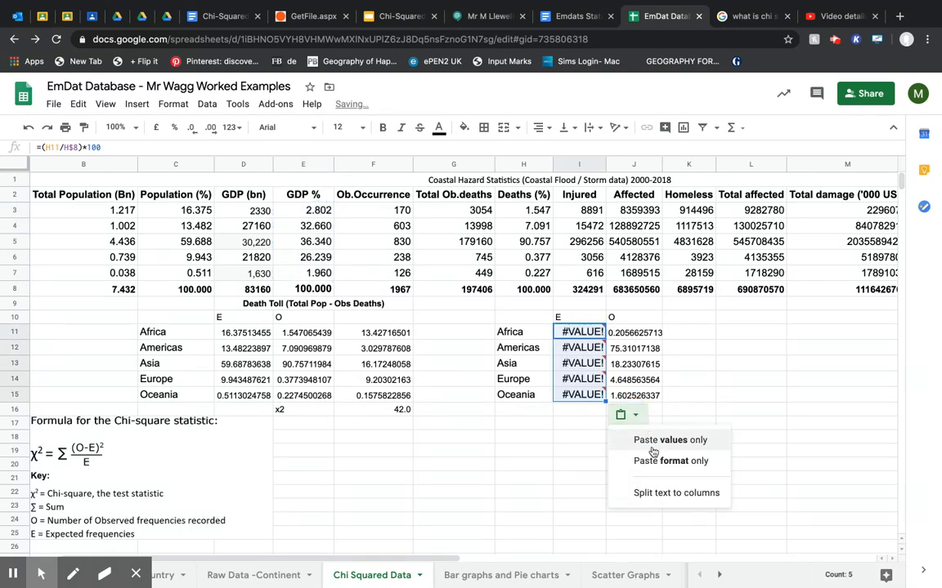
left_click(654, 442)
Enter the formula =(J11-I11)^2/I11 in K11 to compute Africa's Chi-squared component in the second table.
left_click(685, 330)
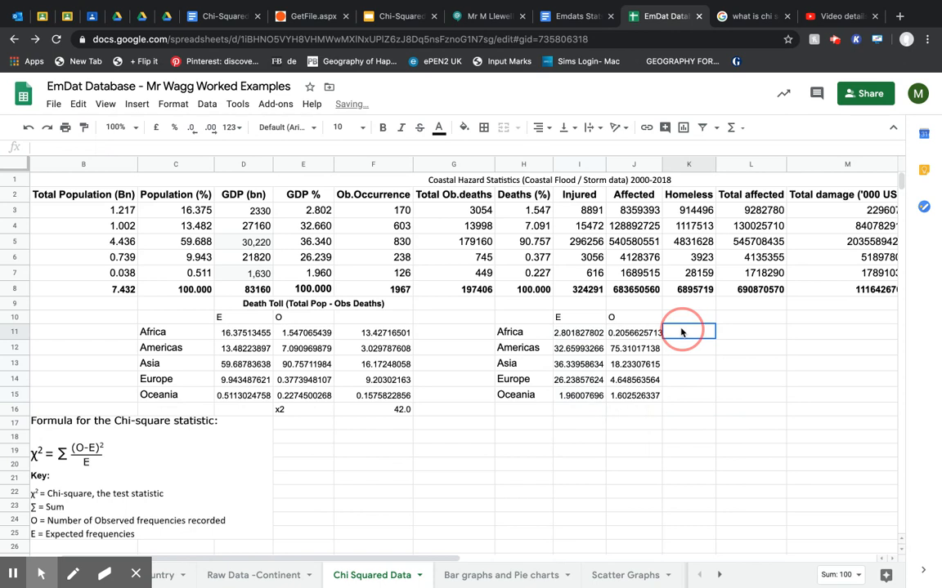
type("=")
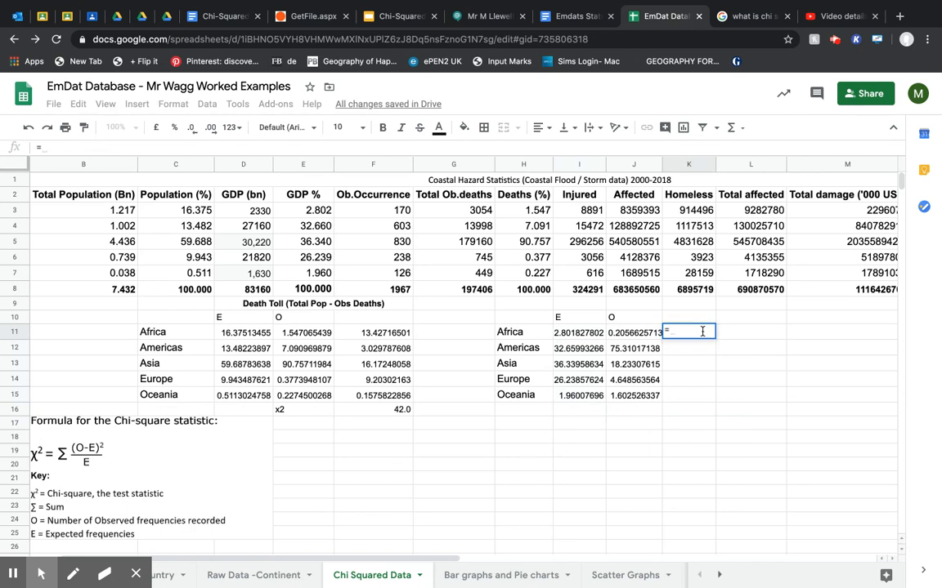
type("(")
left_click(74, 420)
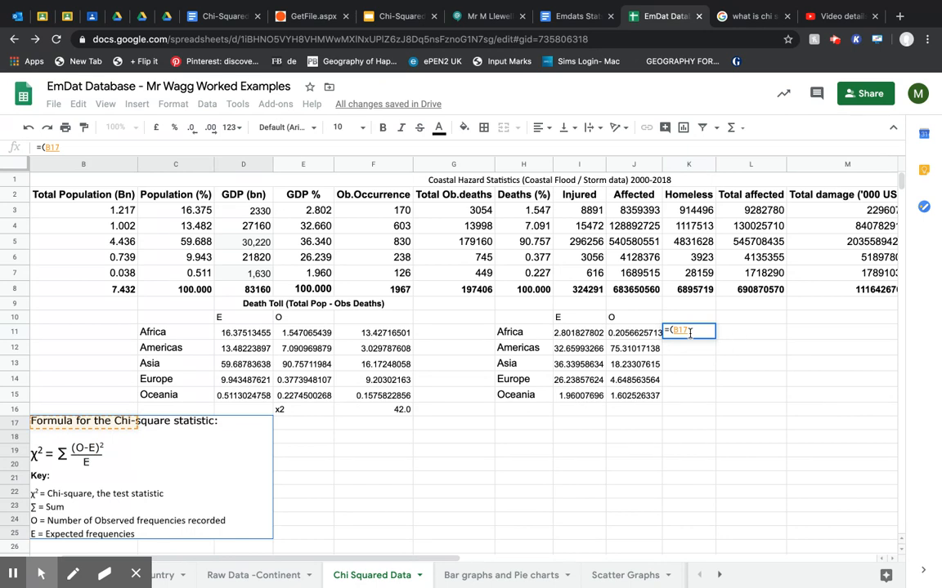
key("BackSpace")
key("BackSpace")
key("BackSpace")
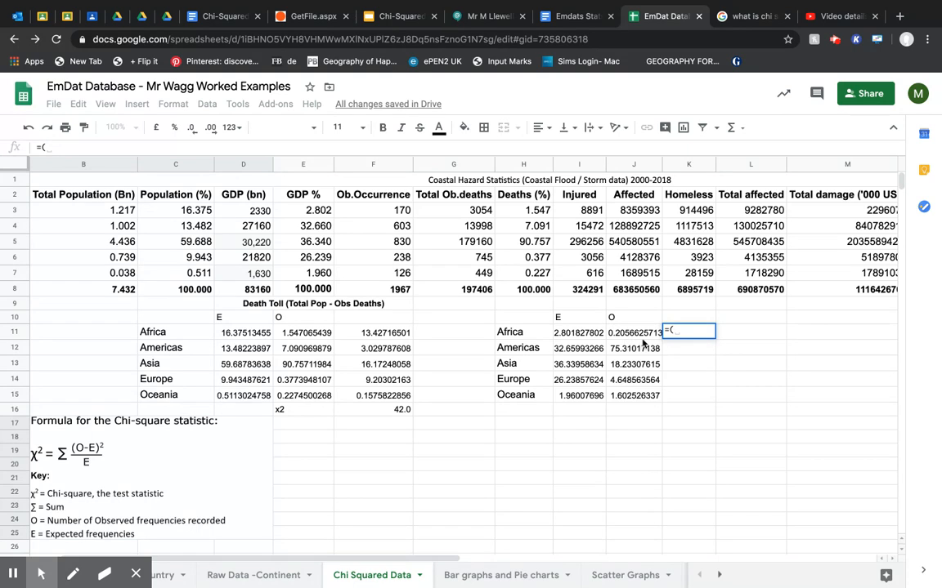
left_click(643, 339)
type("-")
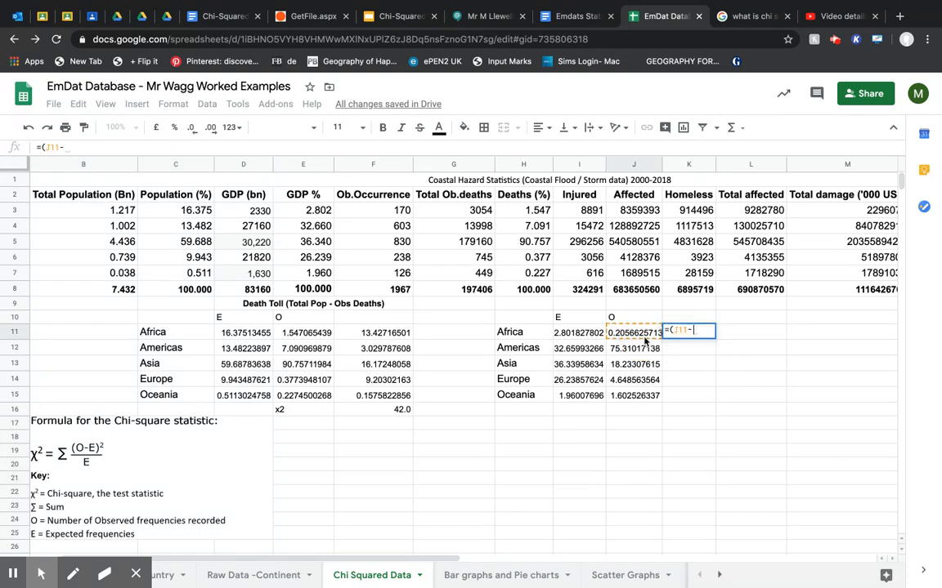
left_click(582, 336)
type(")")
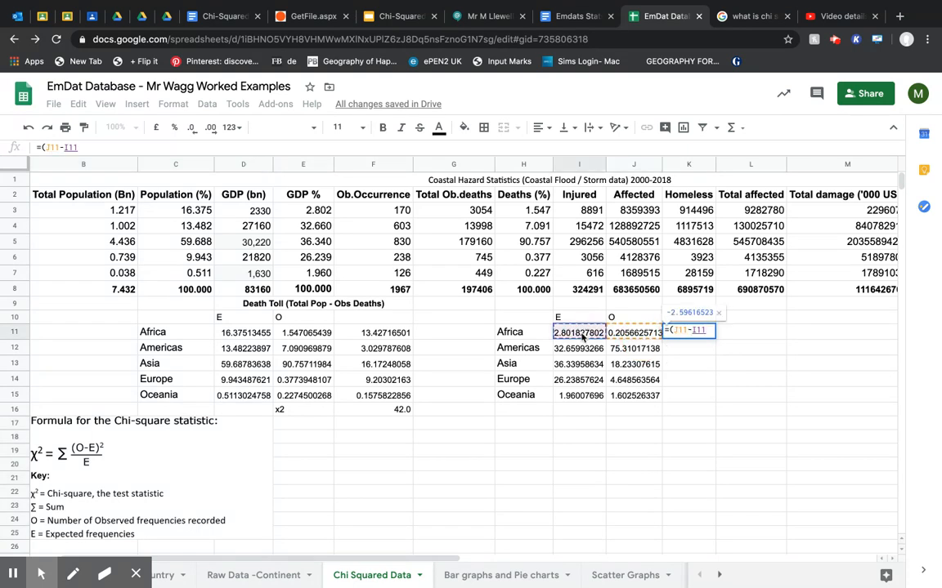
type("^2")
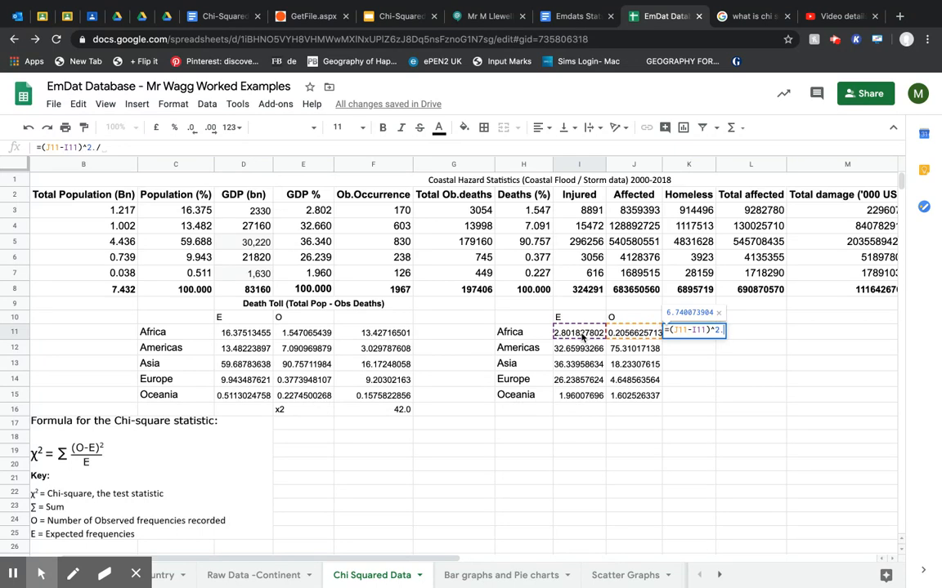
type("/")
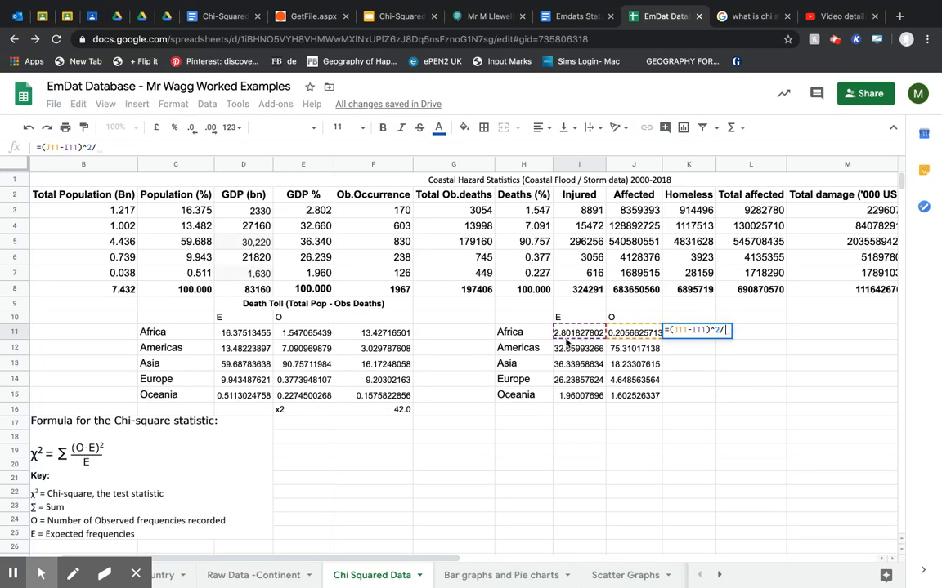
left_click(582, 332)
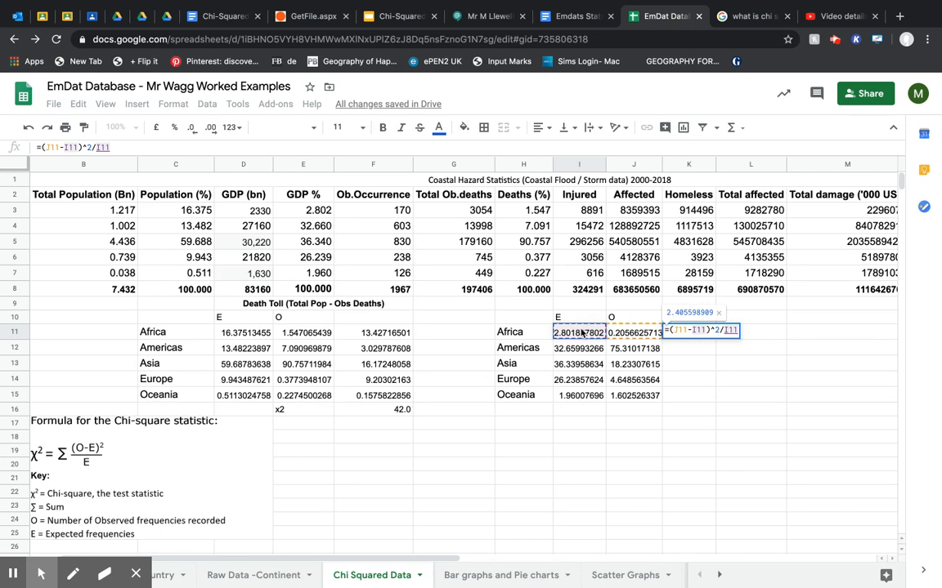
left_click(139, 148)
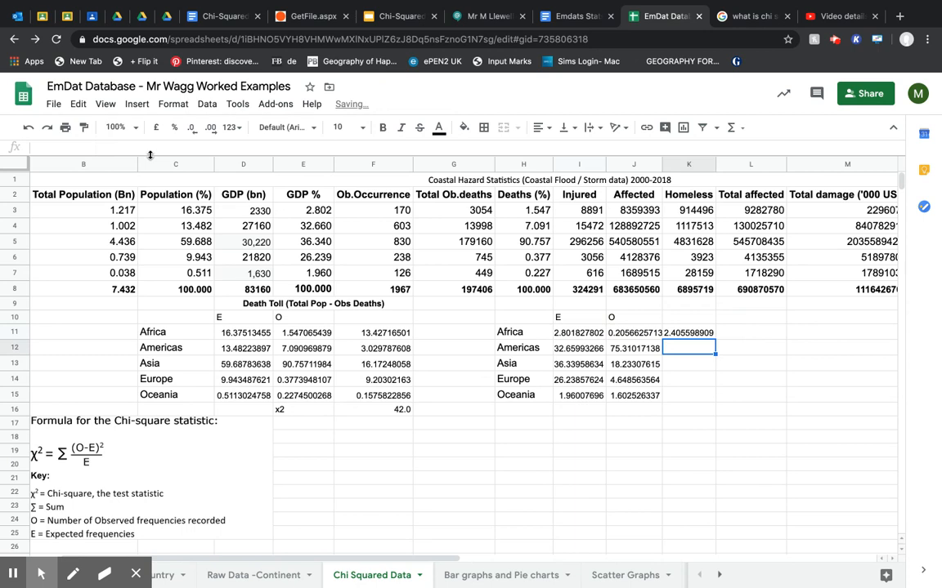
key("Return")
Fill the K11 formula down through K15 for the remaining continents.
left_click(697, 338)
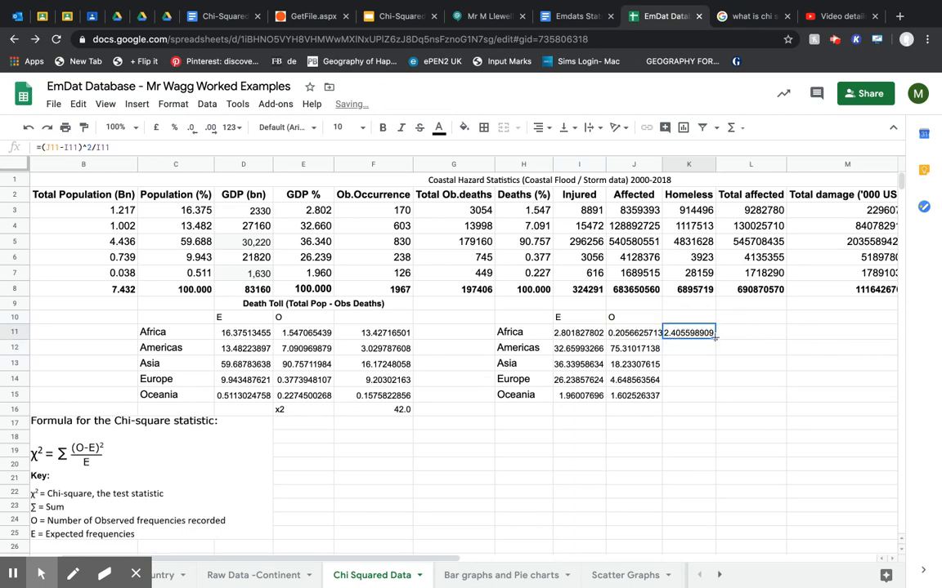
left_click_drag(715, 339, 707, 400)
left_click(665, 412)
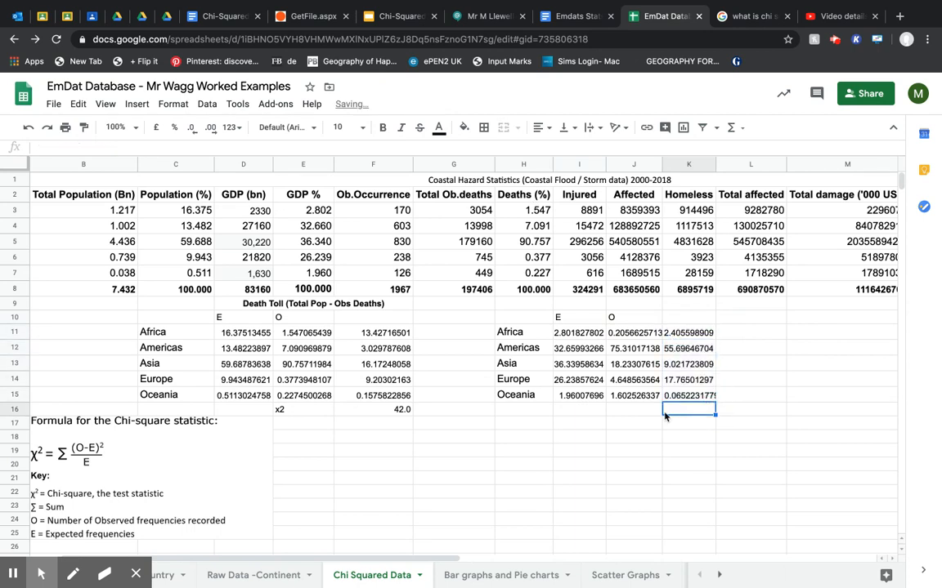
Label J16 "x2" and total the Chi-squared components K11:K15 in K16 with a SUM formula.
left_click(632, 411)
type("x")
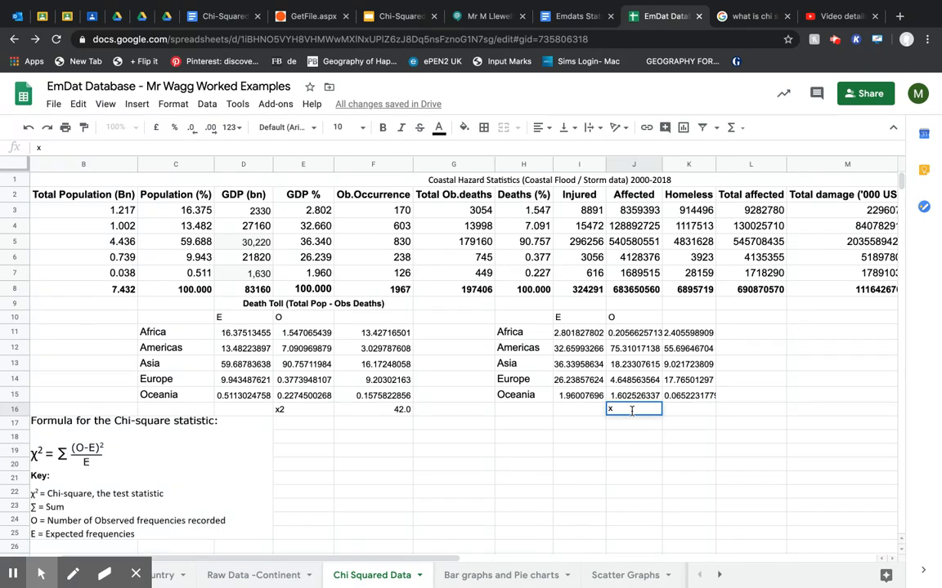
type("2")
key("Tab")
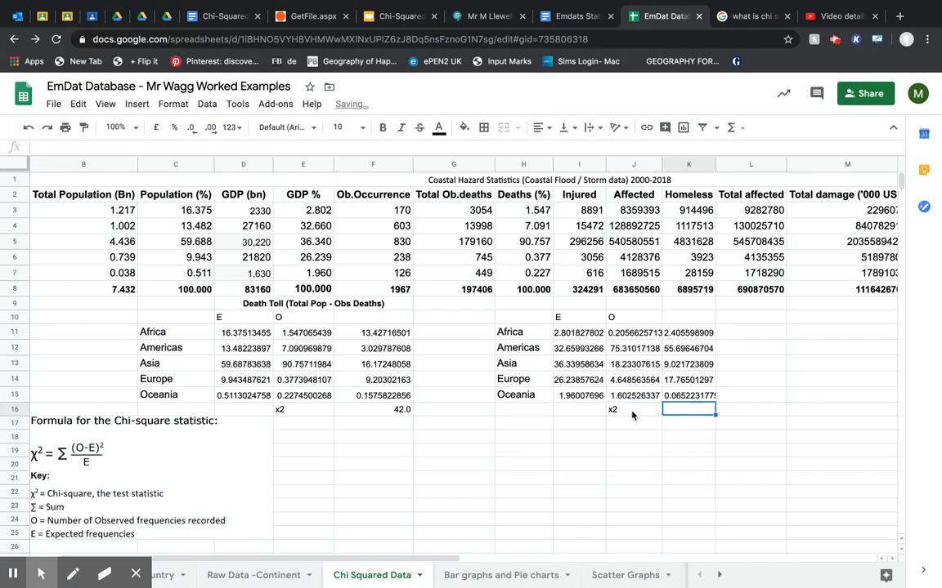
type("=sum")
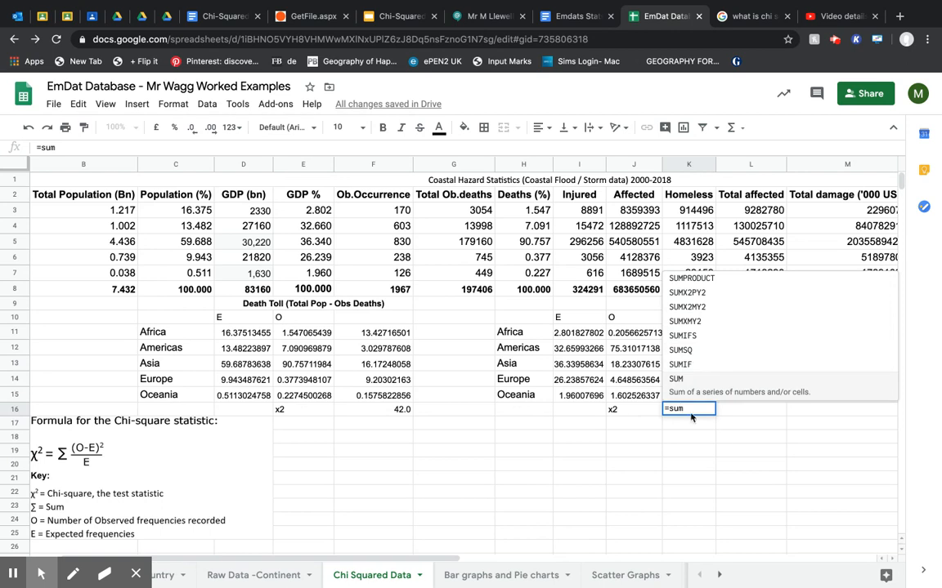
type("(")
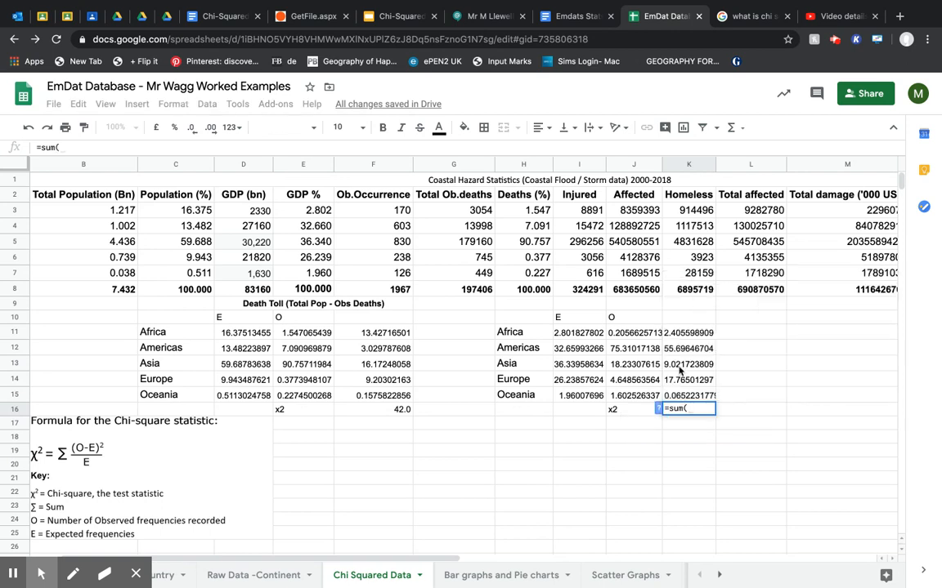
left_click_drag(689, 333, 689, 396)
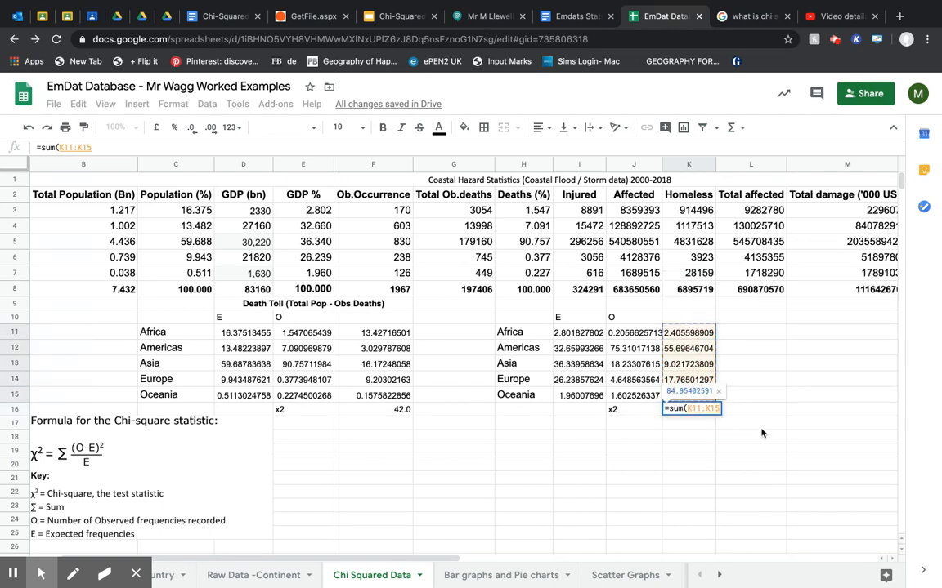
key("Return")
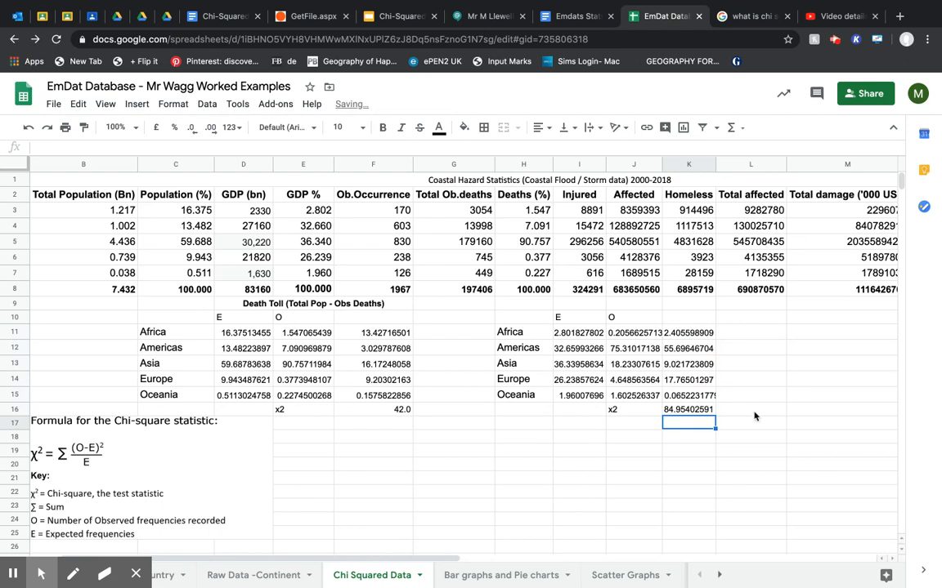
left_click(691, 409)
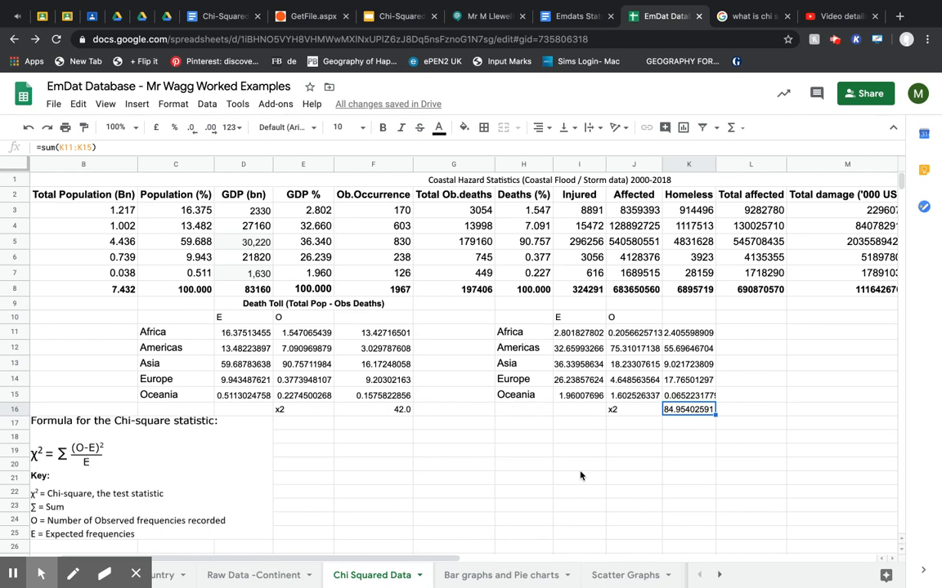
Switch to the Emdats Stats and Data presentation Review document and place the cursor in the empty cell under "c) X2 value for economic cost".
left_click_drag(387, 561, 551, 556)
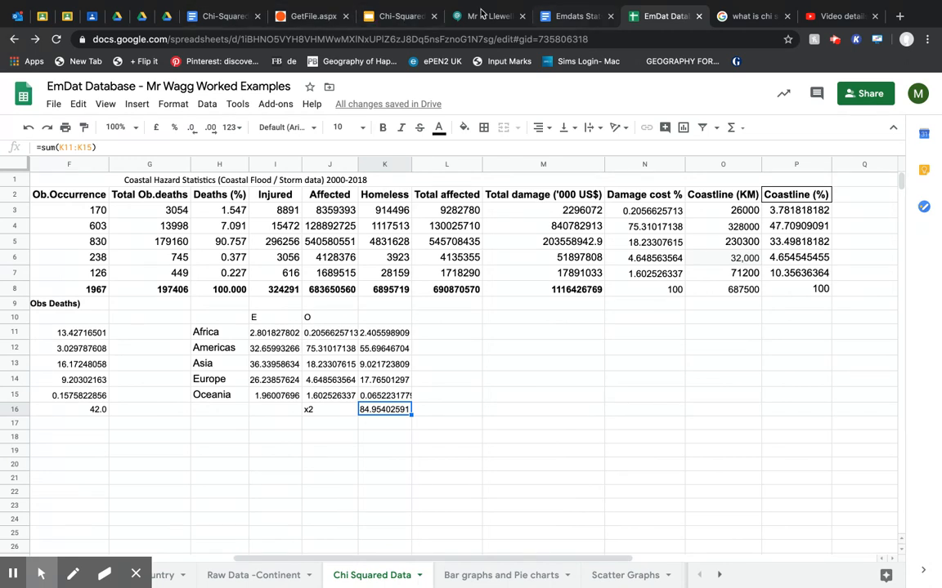
left_click(588, 17)
left_click(425, 353)
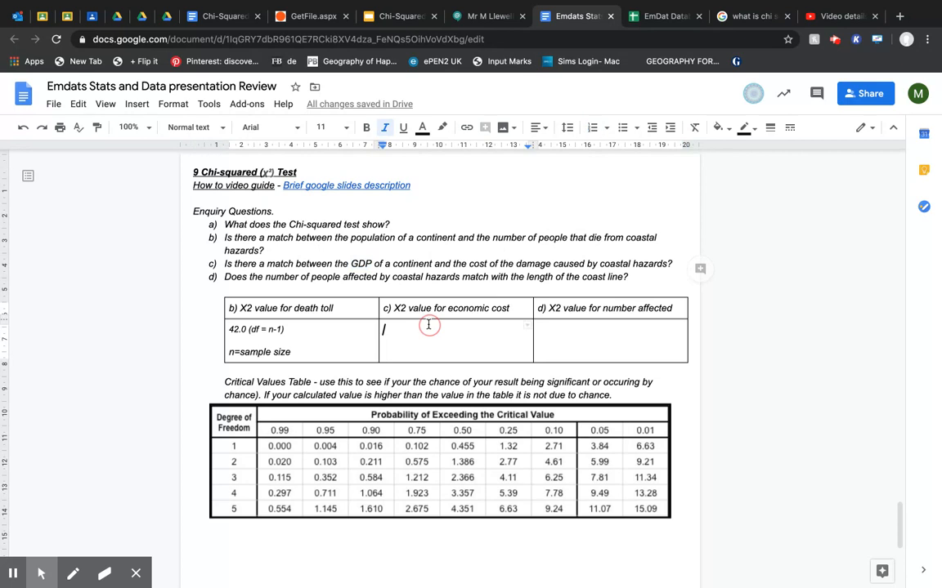